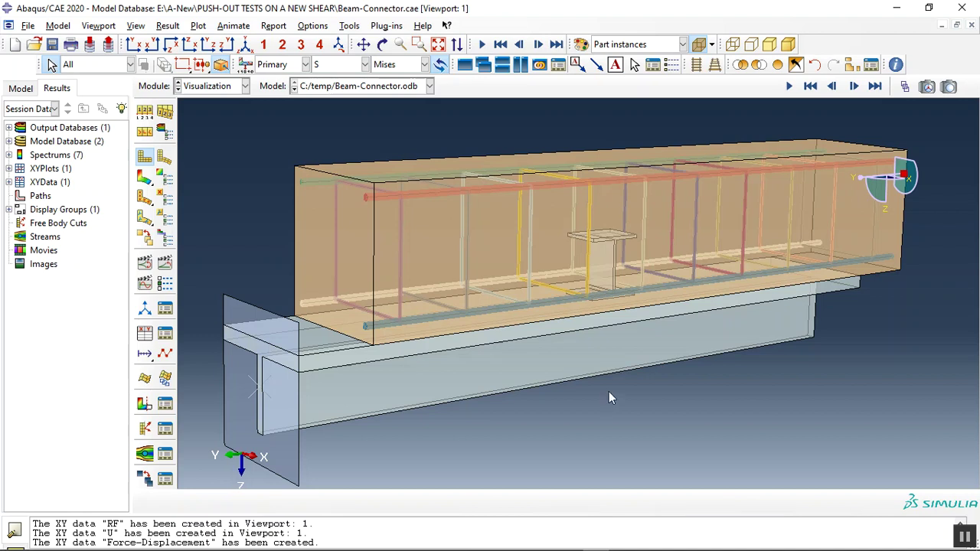
Zoom around the connector inside the translucent concrete, then render the push-out parts opaque
scroll(490, 264, "up", 3)
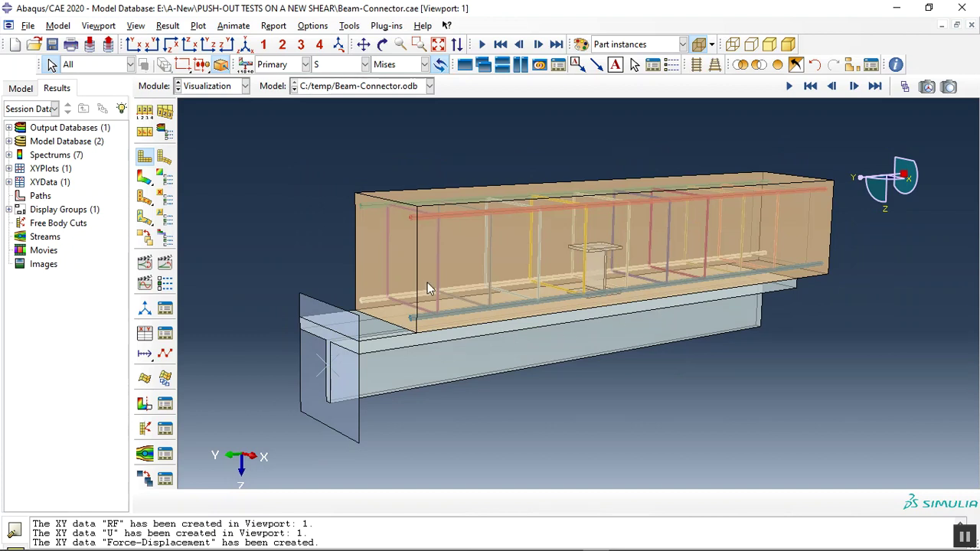
scroll(611, 245, "down", 5)
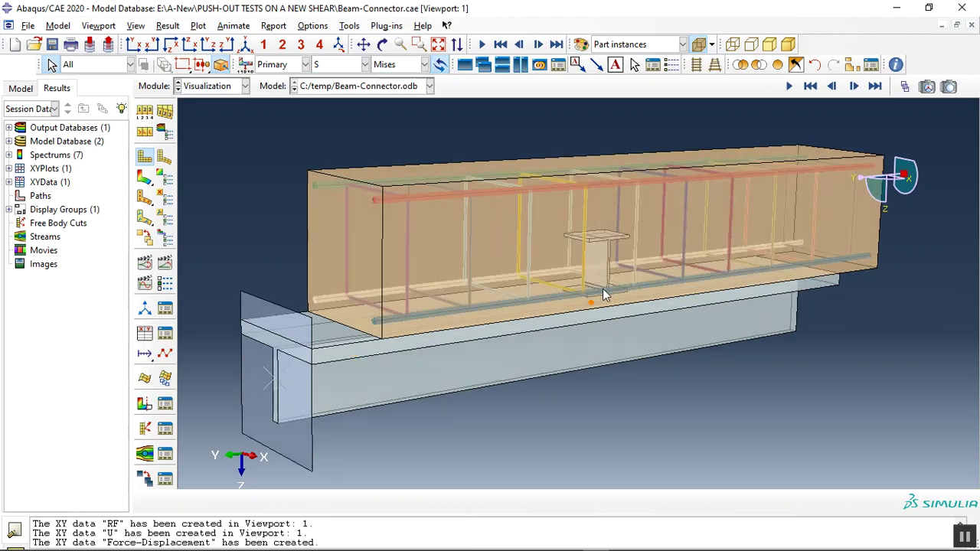
scroll(615, 242, "down", 2)
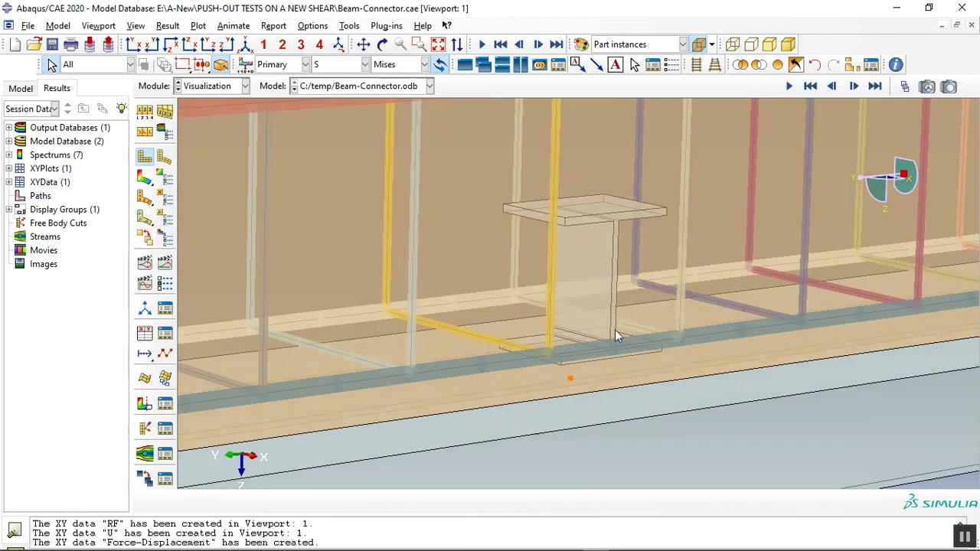
scroll(616, 345, "up", 1)
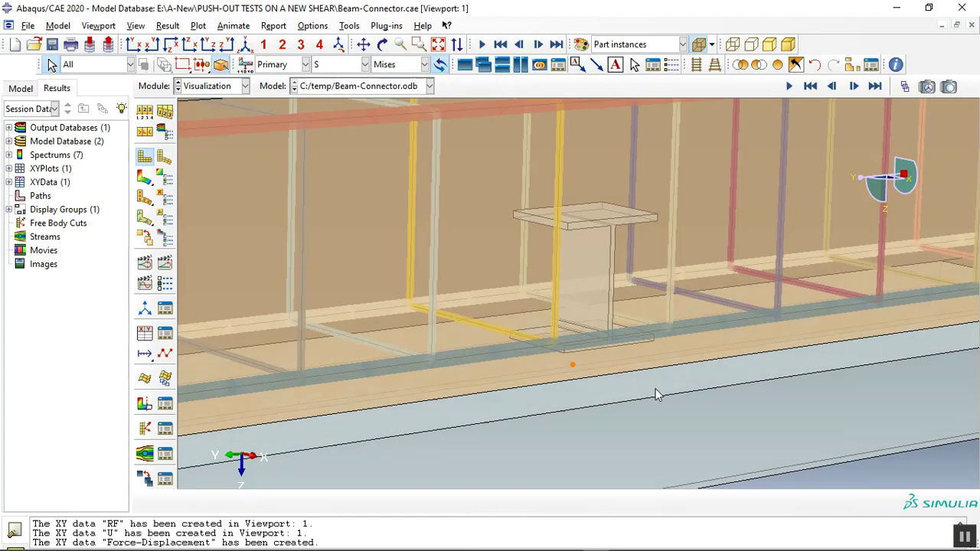
scroll(656, 395, "up", 3)
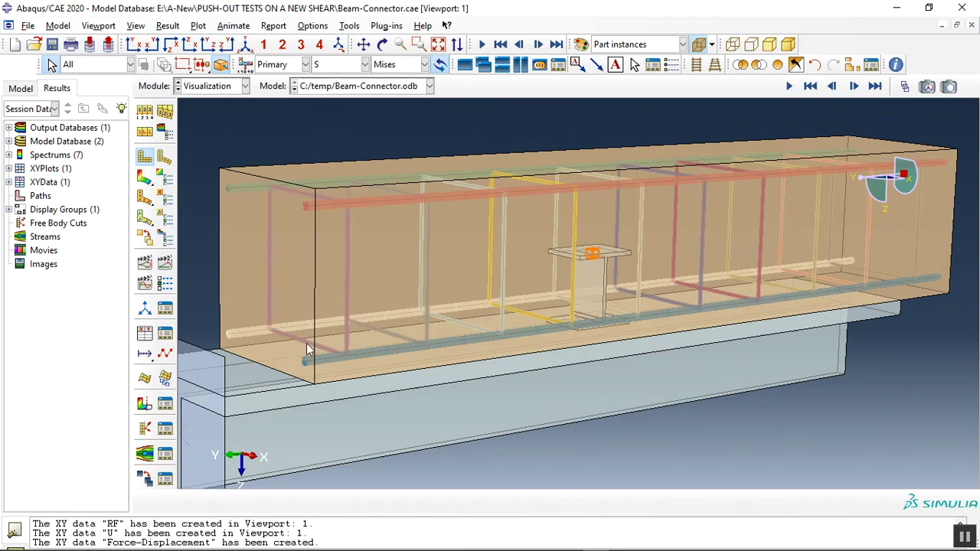
scroll(565, 222, "up", 3)
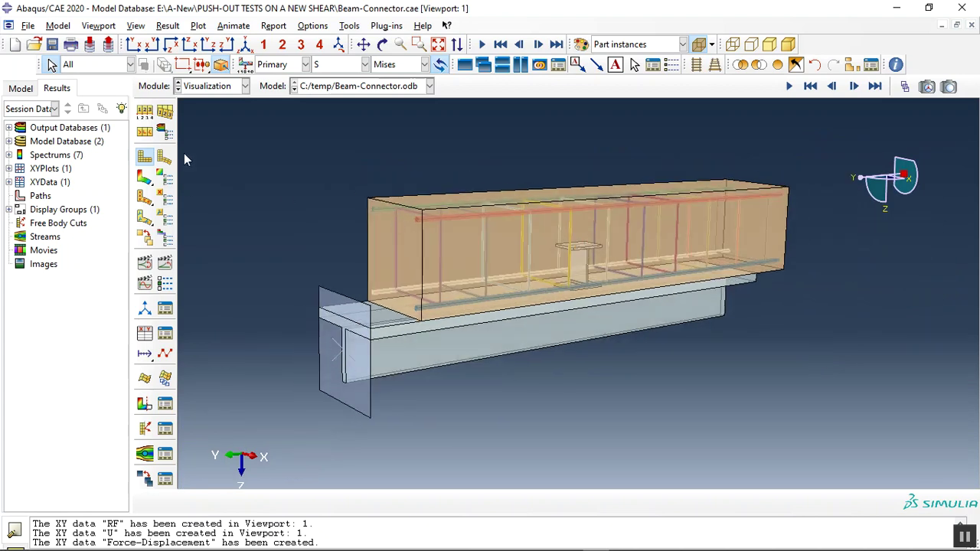
left_click(695, 46)
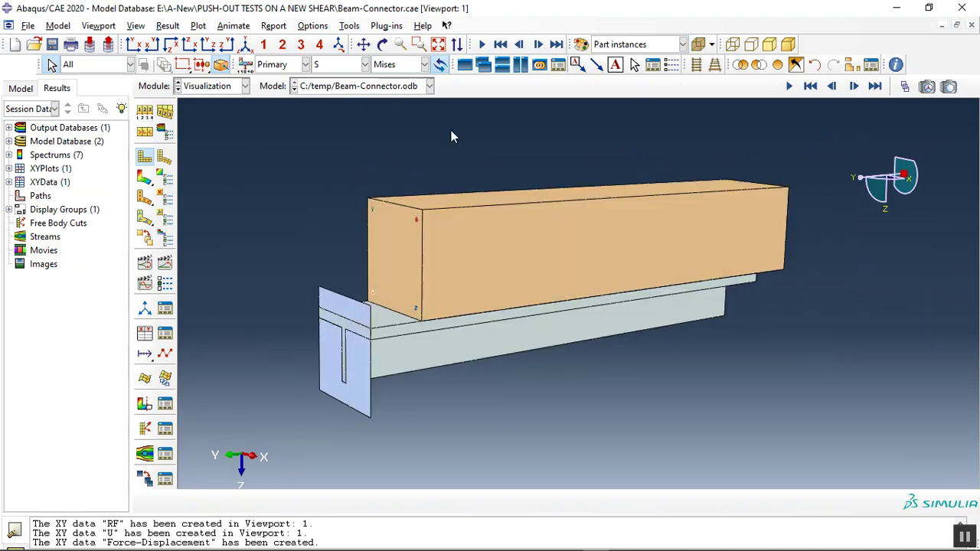
Plot Mises stress on only the steel beam and I-shaped connector, rotated to face the connector
left_click(144, 176)
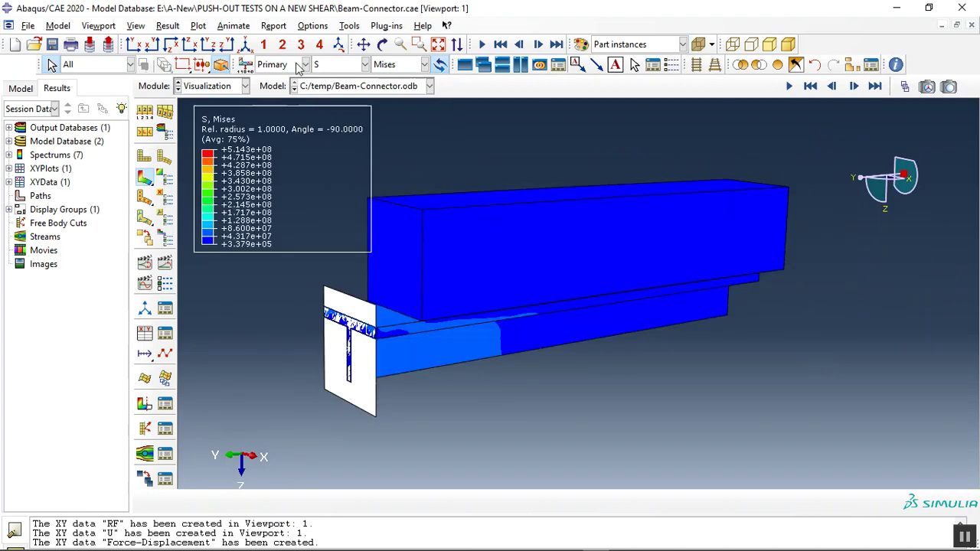
left_click(740, 64)
left_click(454, 375)
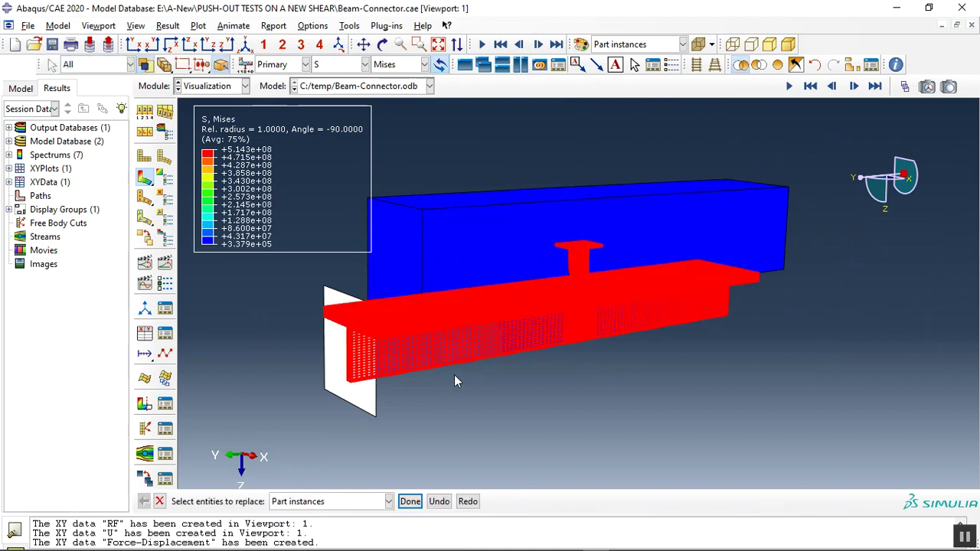
middle_click(454, 374)
left_click(383, 45)
left_click_drag(459, 297, 570, 306)
key("Escape")
scroll(536, 291, "up", 3)
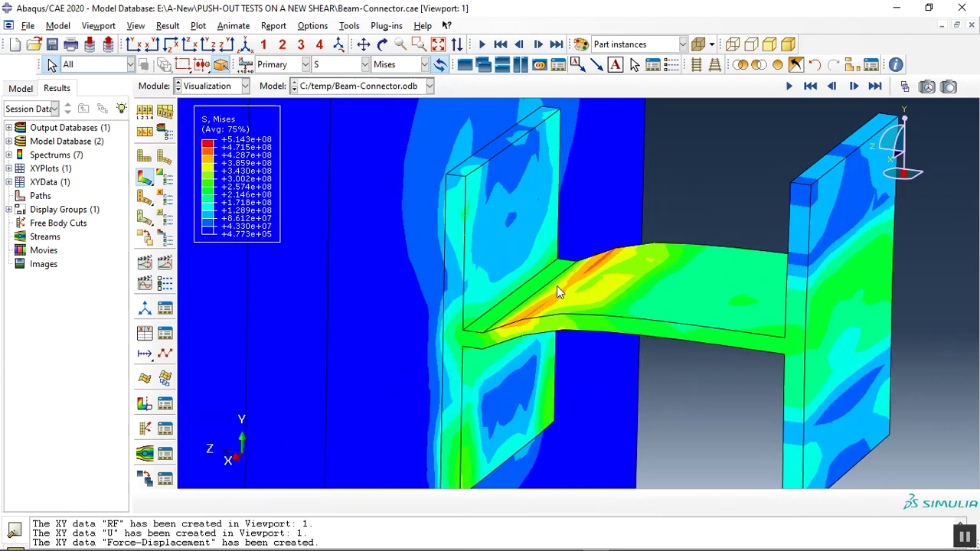
left_click(341, 68)
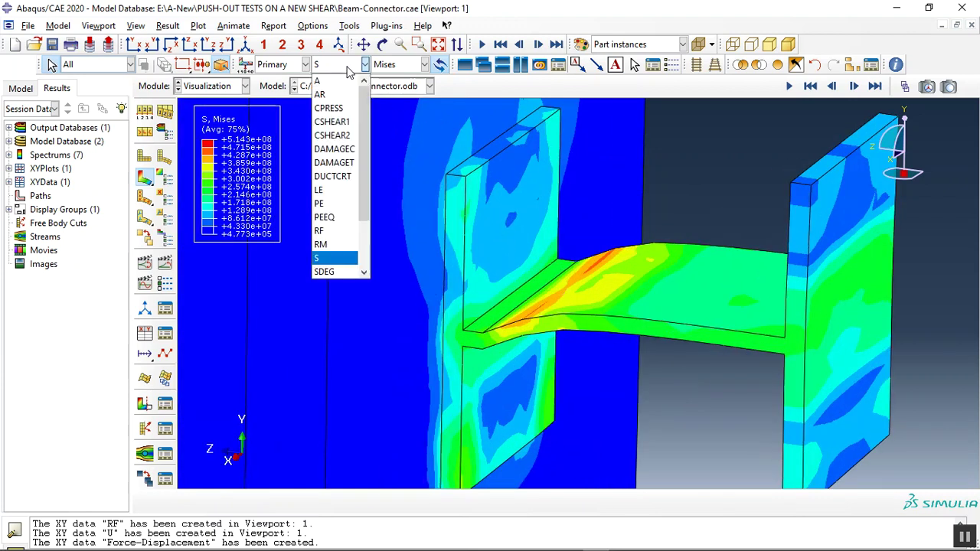
left_click(329, 186)
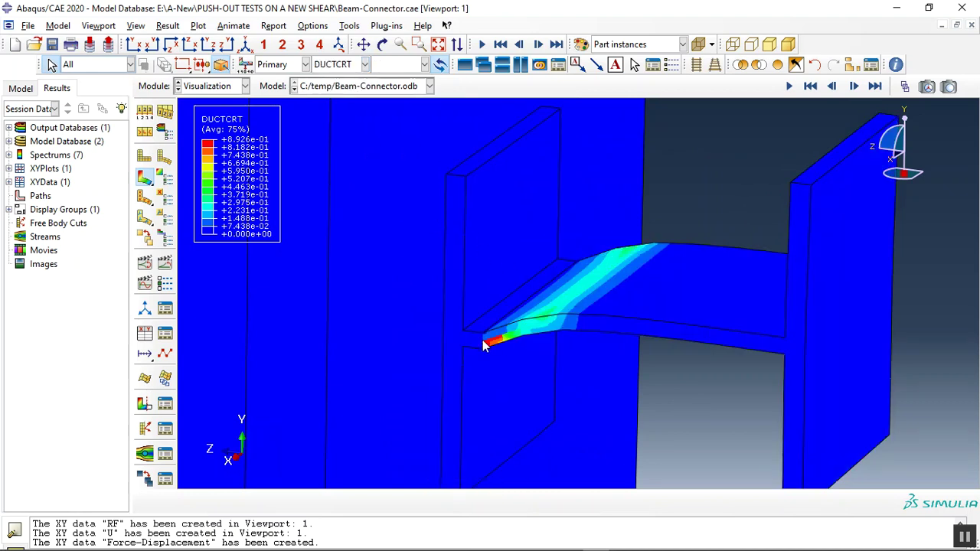
left_click(337, 66)
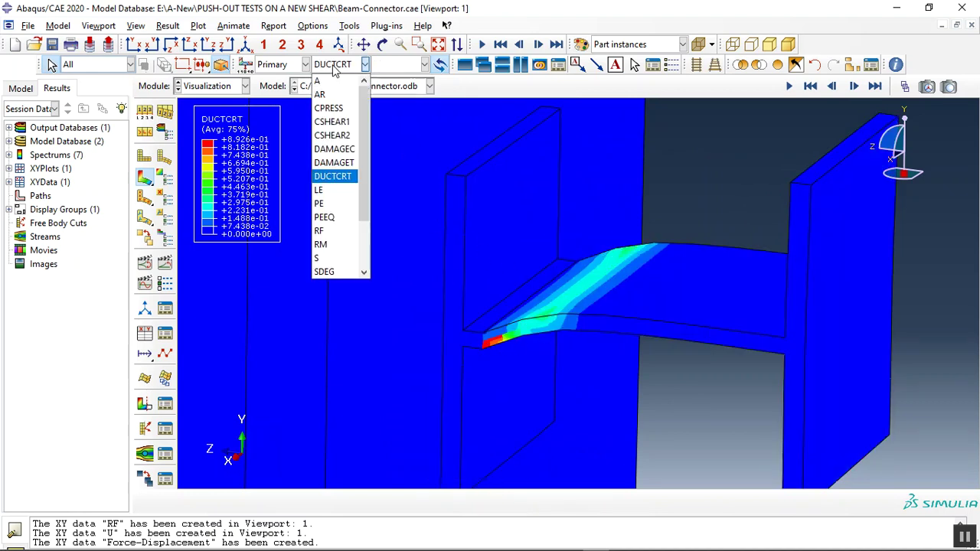
left_click(329, 221)
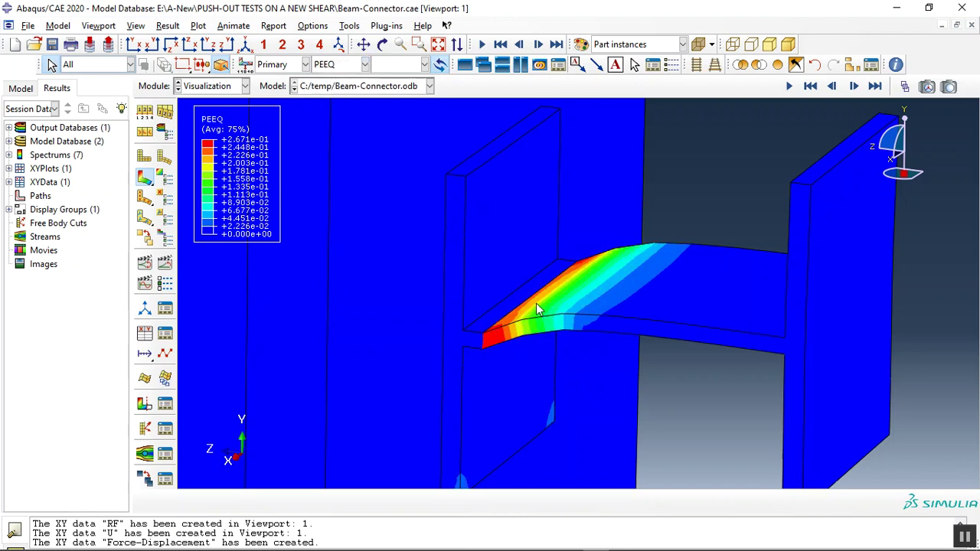
left_click(344, 66)
left_click(337, 261)
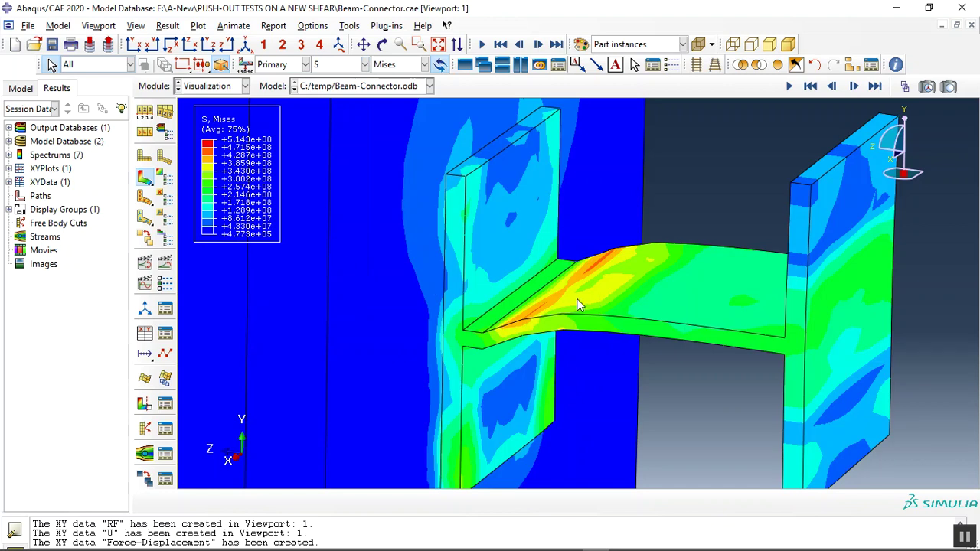
scroll(520, 173, "down", 4)
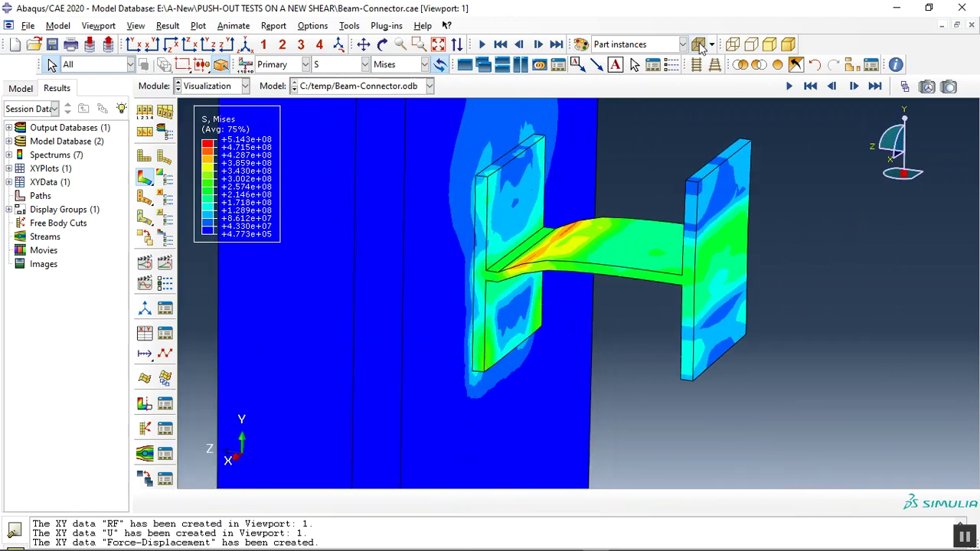
Restore all part instances translucent and zoom in on the connector
left_click(794, 66)
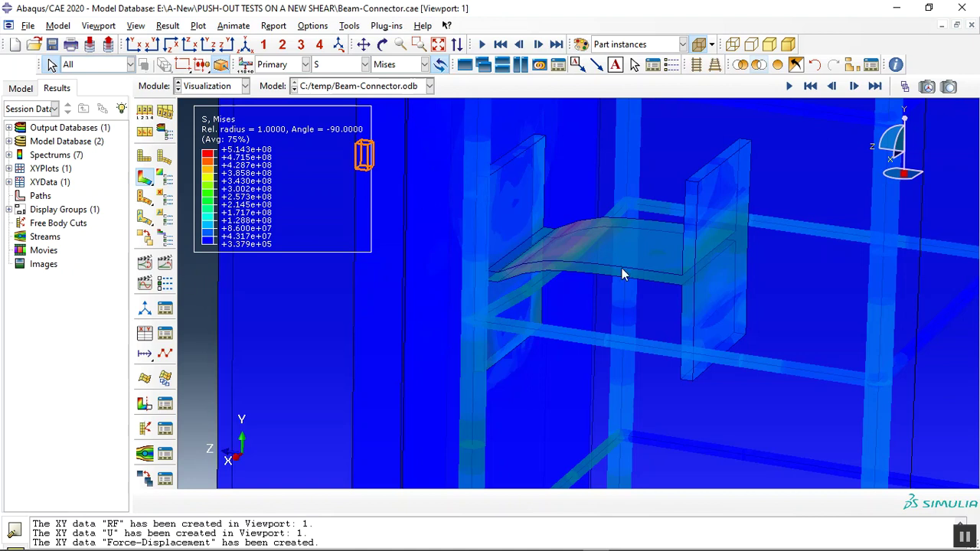
scroll(540, 272, "up", 3)
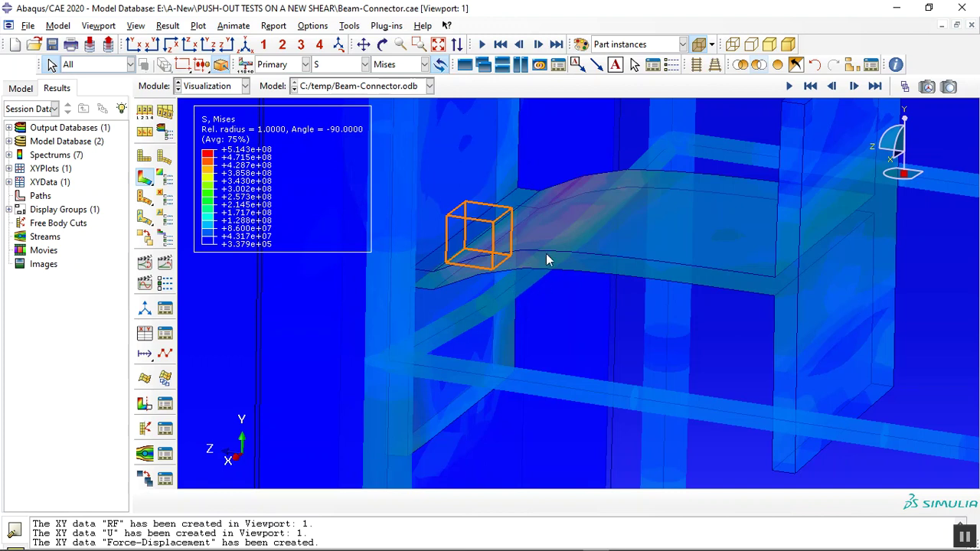
scroll(546, 259, "down", 2)
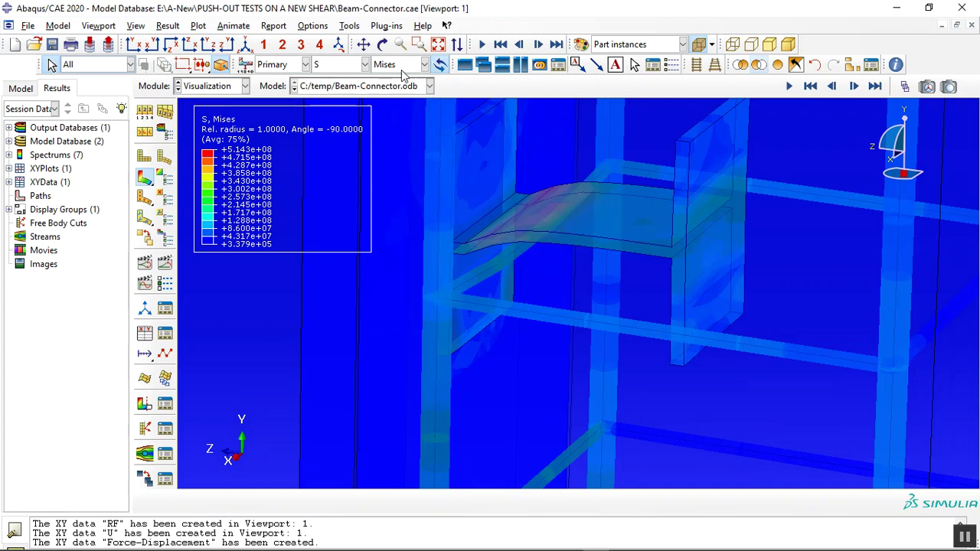
left_click(346, 66)
Plot DAMAGET tensile damage, view along the connector, and animate it over the time history
left_click(334, 163)
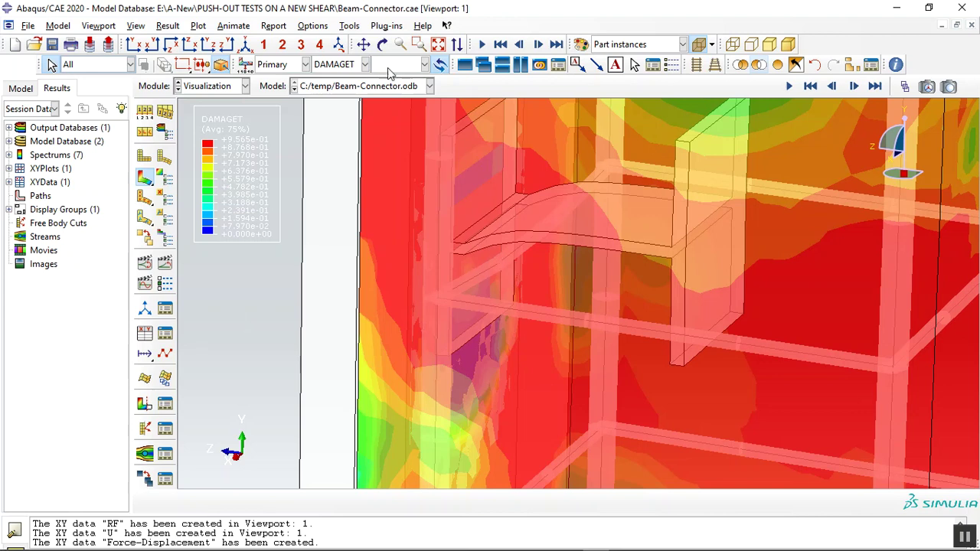
left_click(382, 44)
left_click_drag(408, 155, 528, 264)
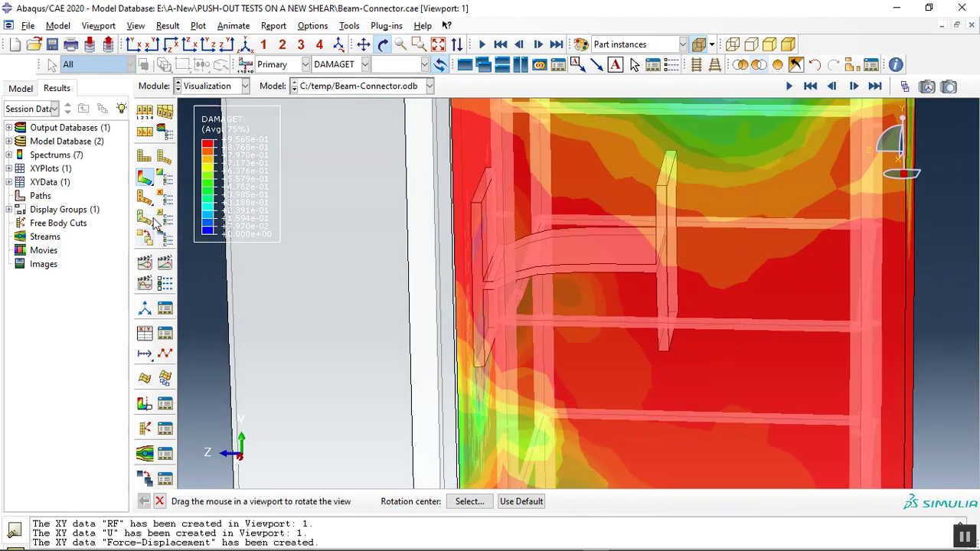
left_click(166, 262)
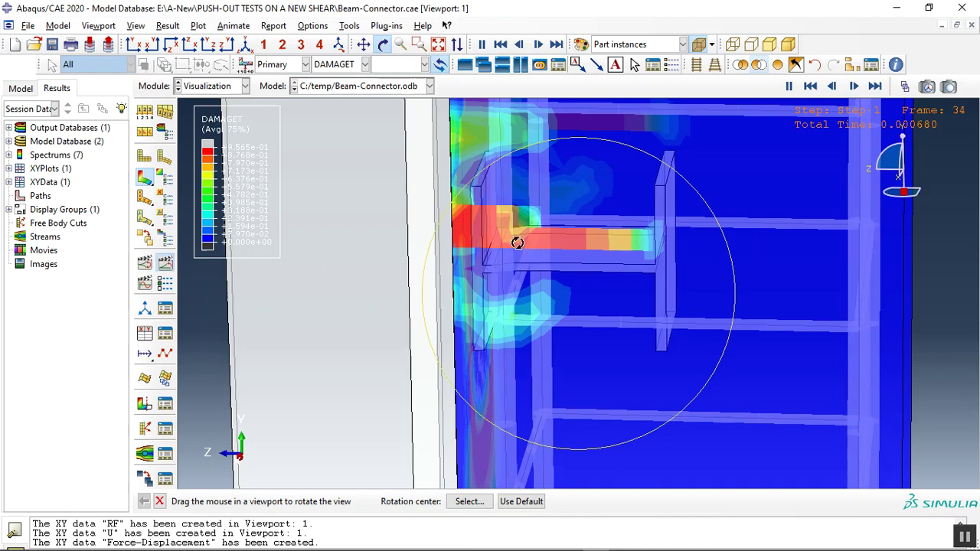
key("Escape")
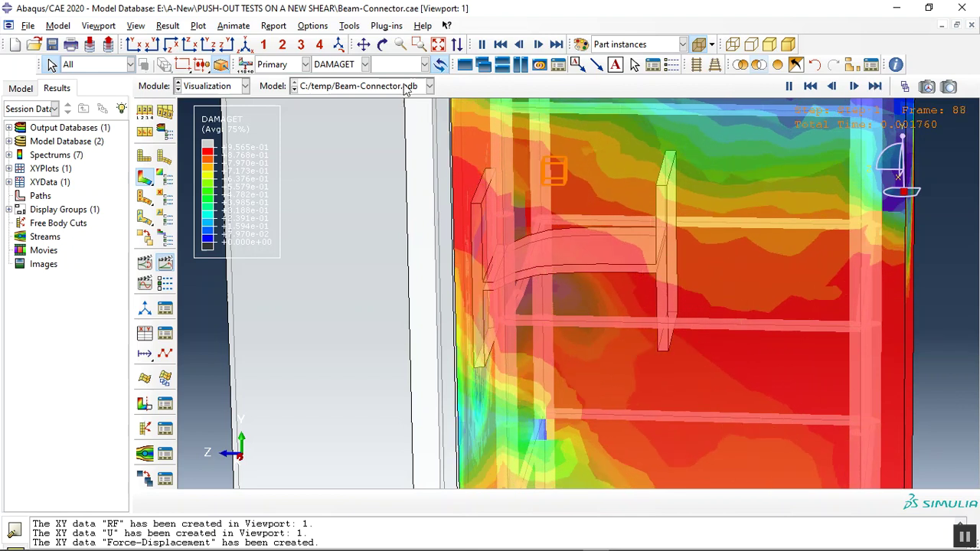
left_click(365, 66)
Plot DAMAGEC, hide the steel and translucent parts, and rotate to expose the red damage zone
left_click(340, 153)
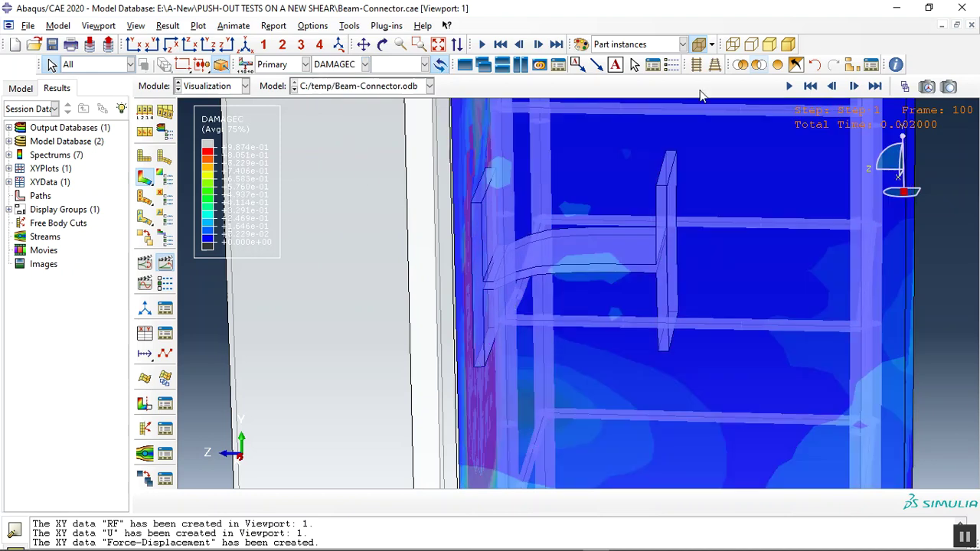
left_click(758, 64)
left_click(324, 230)
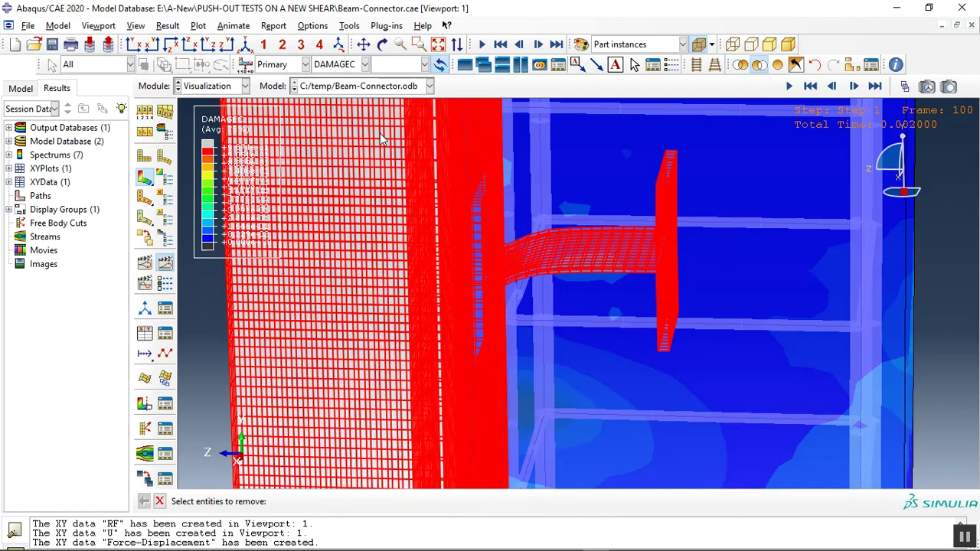
left_click(698, 44)
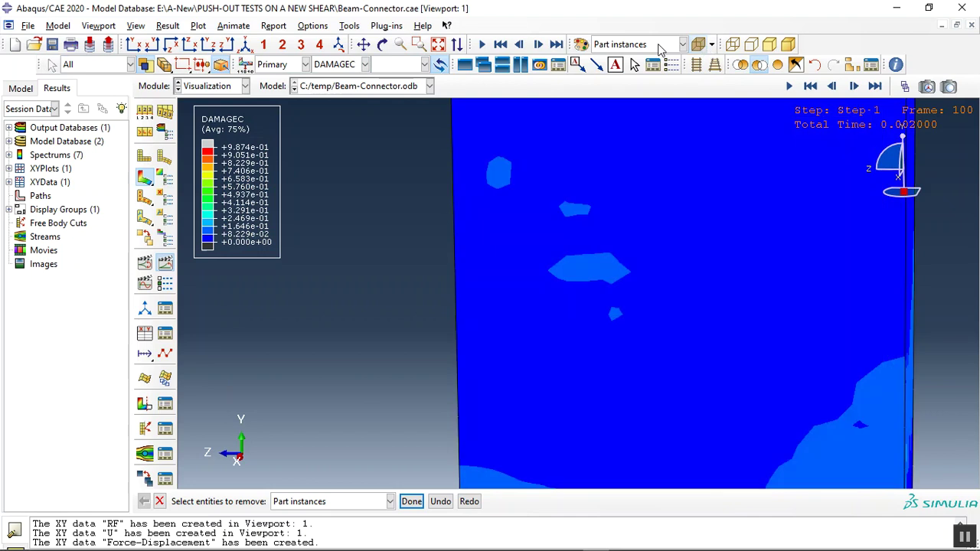
left_click(383, 44)
left_click_drag(550, 301, 575, 195)
scroll(575, 194, "up", 3)
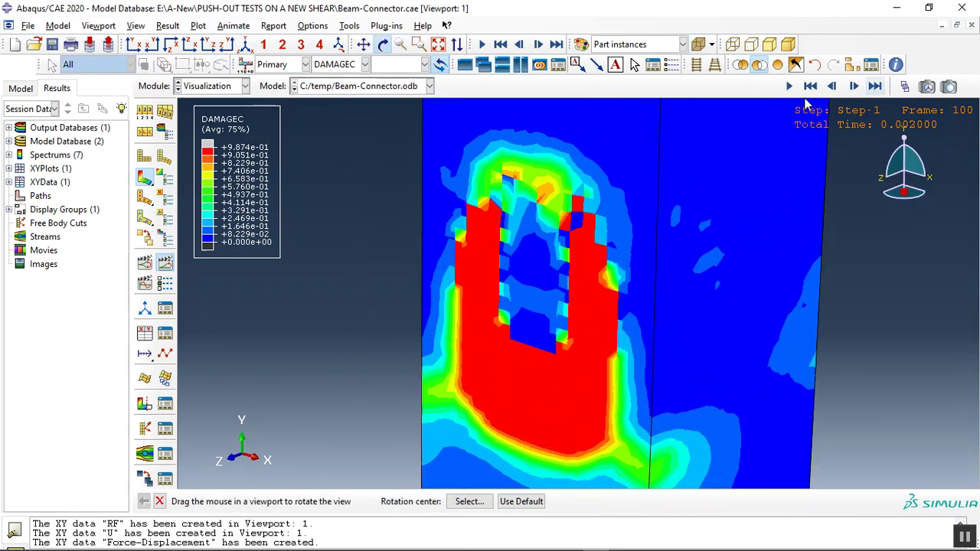
Plot PEEQ plastic strain, then switch the contour to Mises stress S
left_click(348, 64)
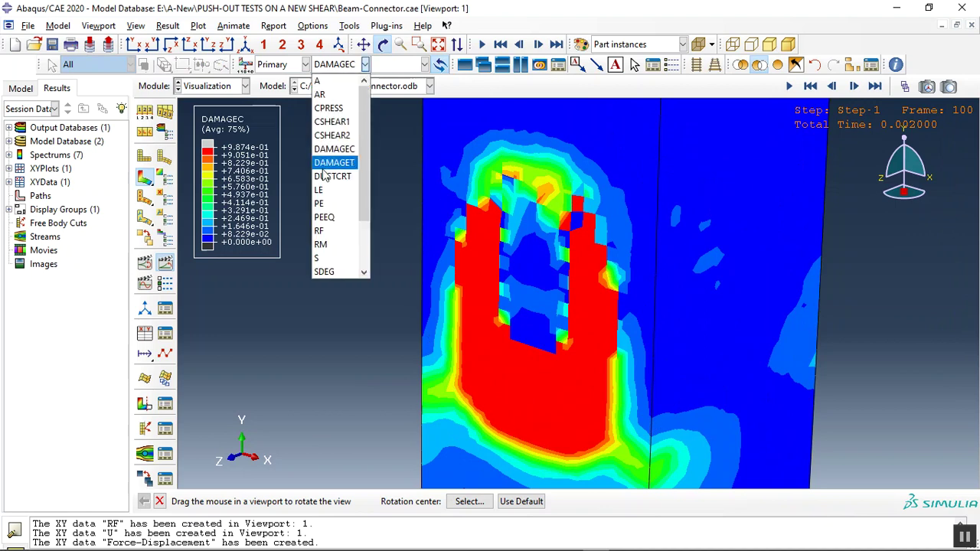
left_click(329, 211)
left_click(221, 64)
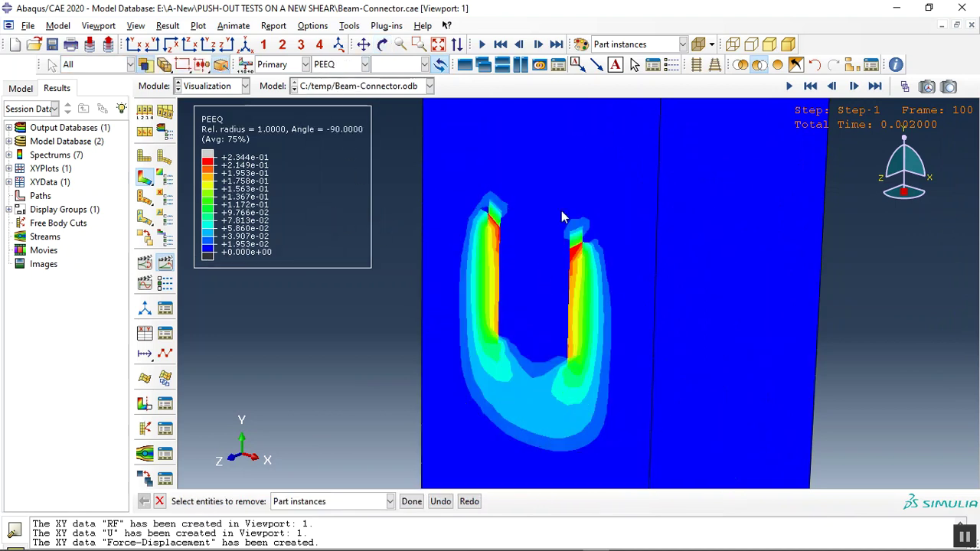
left_click(343, 65)
scroll(329, 266, "down", 2)
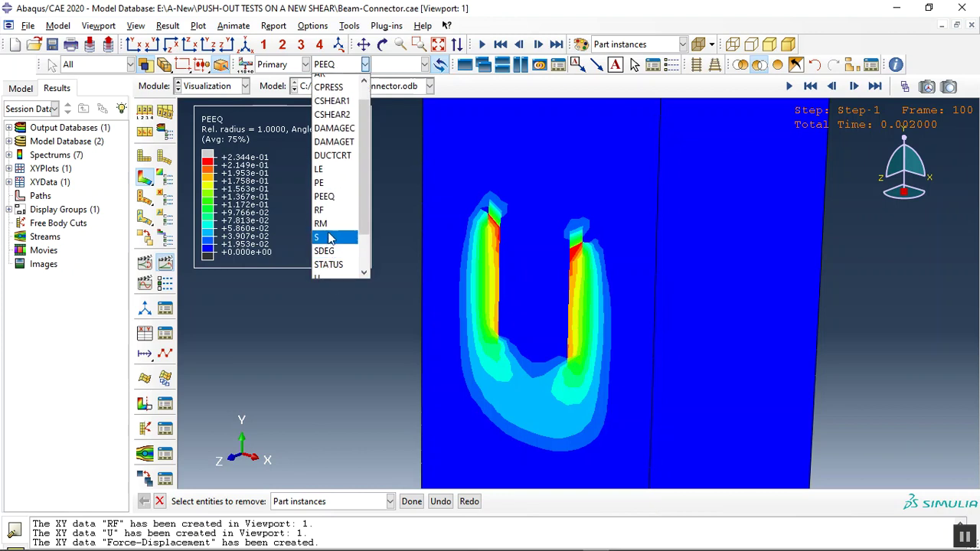
left_click(324, 238)
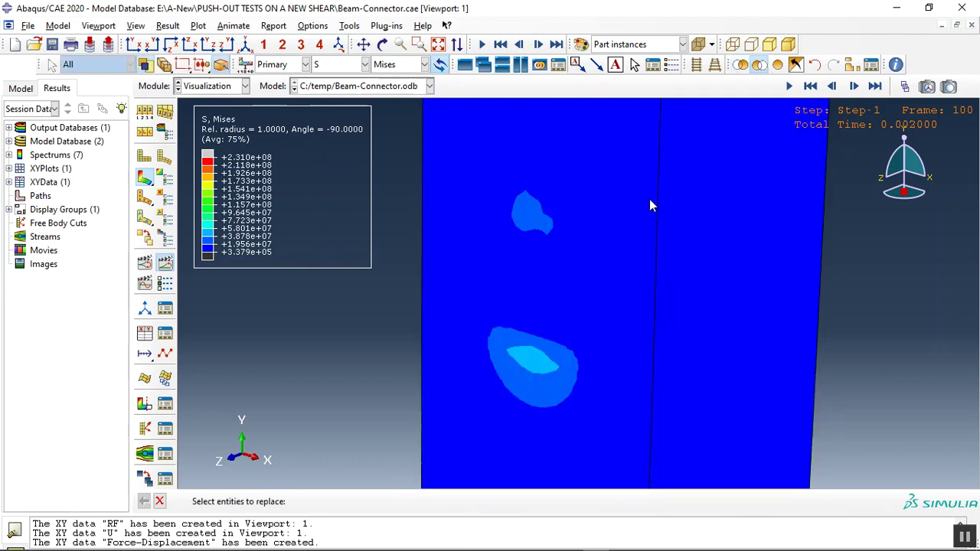
left_click(498, 197)
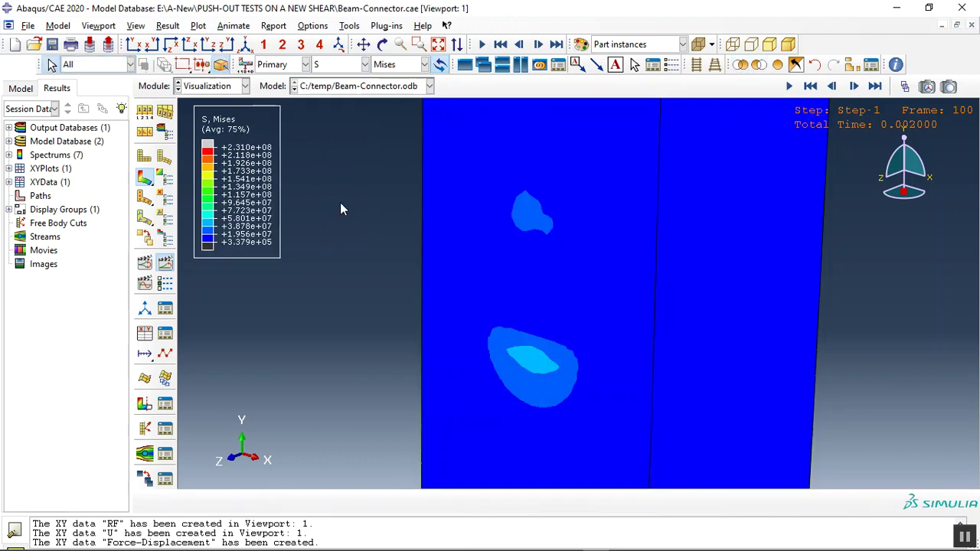
Plot SDEG stiffness degradation with all parts restored, then return to Mises stress S
left_click(339, 65)
left_click(330, 253)
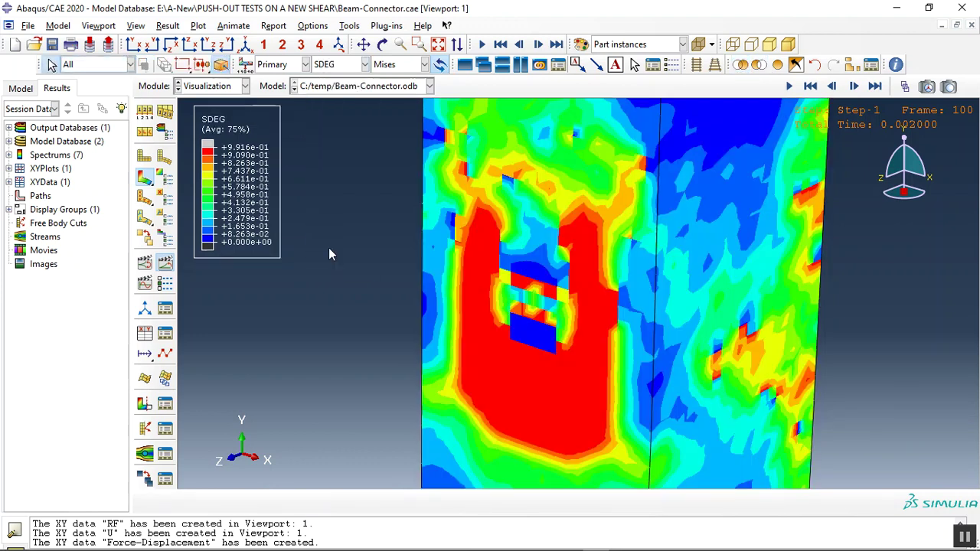
left_click(778, 65)
left_click(343, 67)
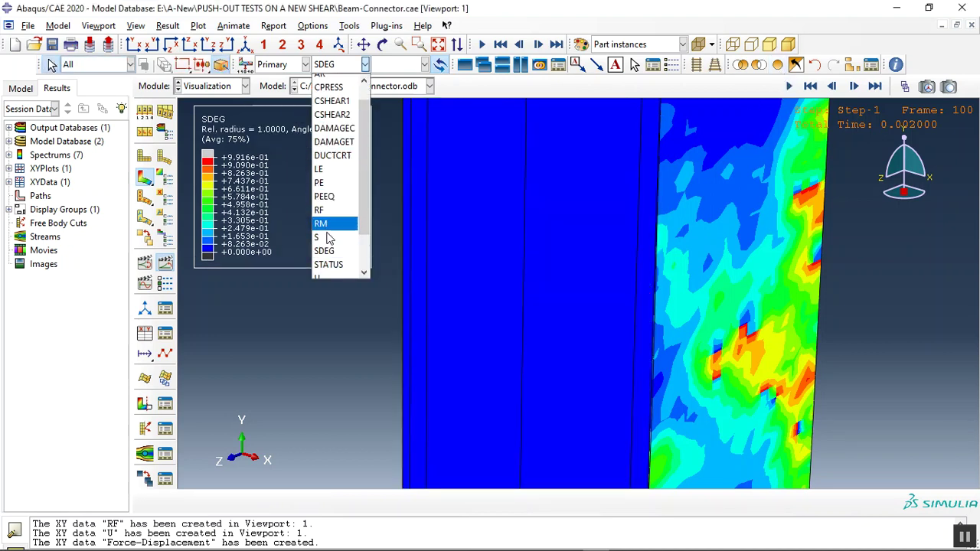
left_click(335, 239)
Remove the concrete from the display to reveal the rebar cage up close
left_click(795, 65)
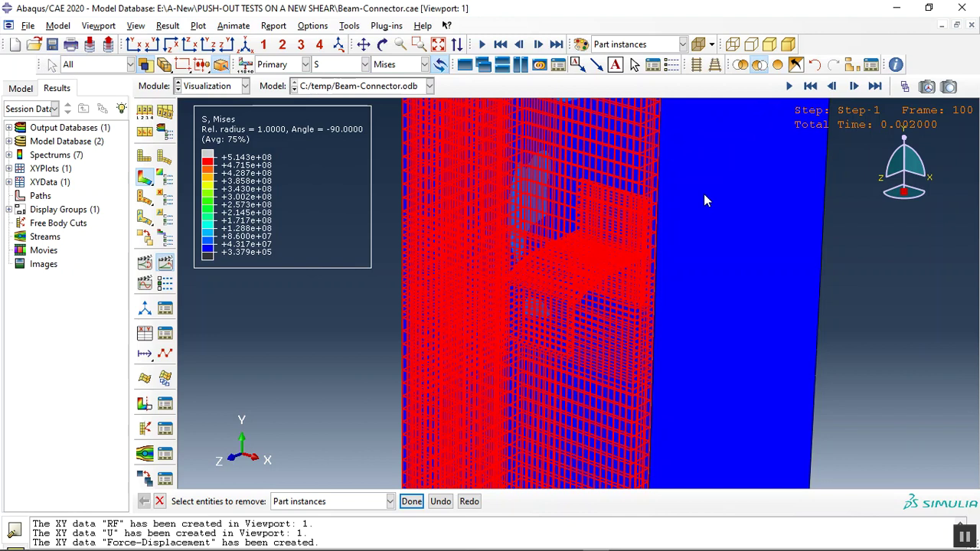
left_click(525, 225)
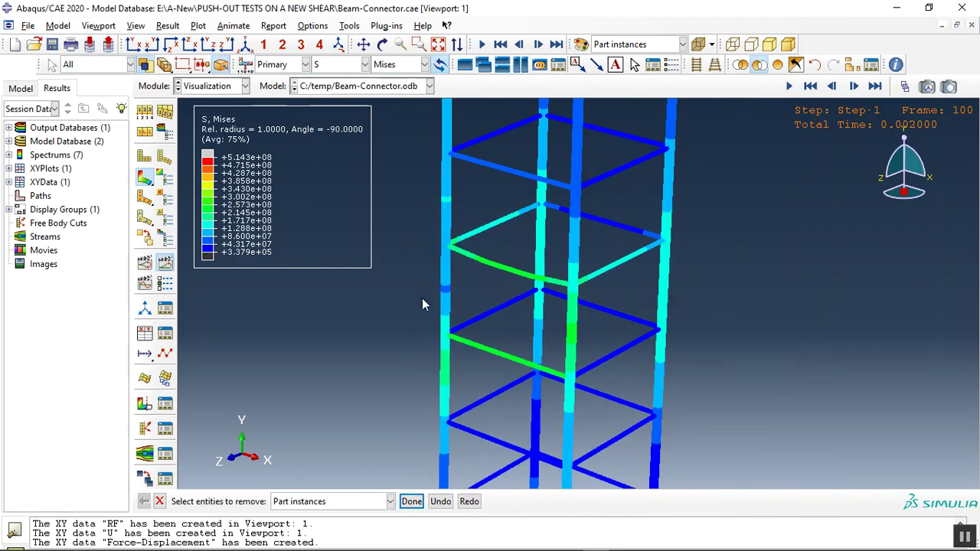
scroll(474, 270, "up", 5)
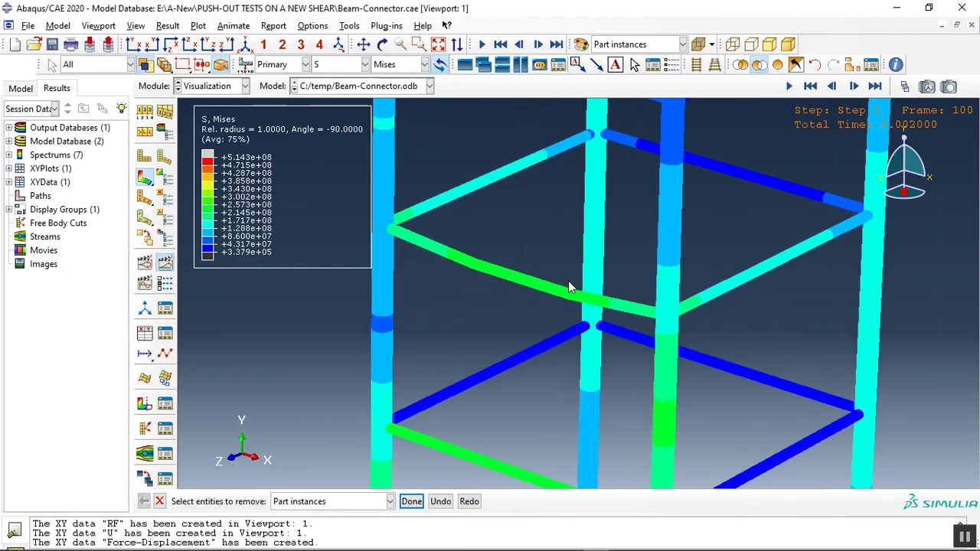
Set a uniform deformation scale factor of 3 and show all part instances again
left_click(144, 111)
left_click(160, 215)
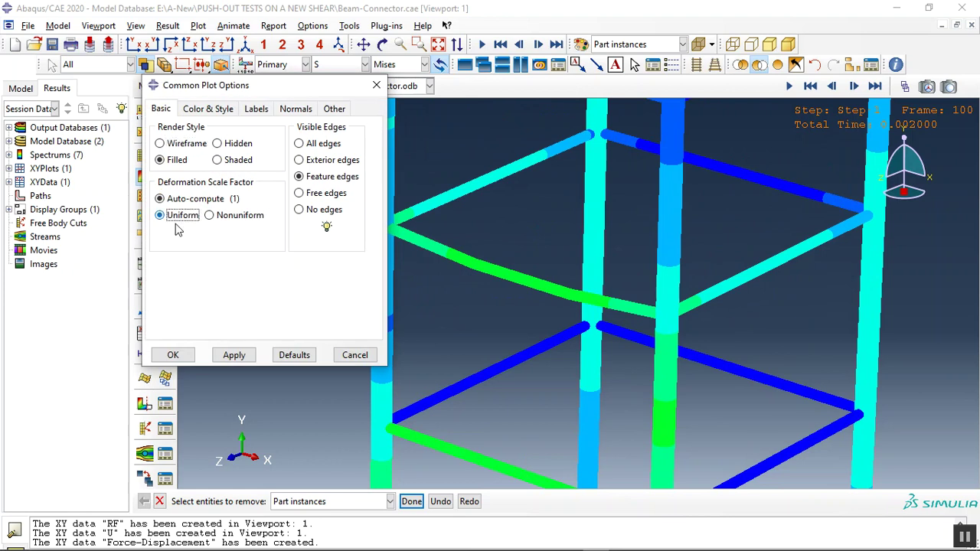
double_click(202, 237)
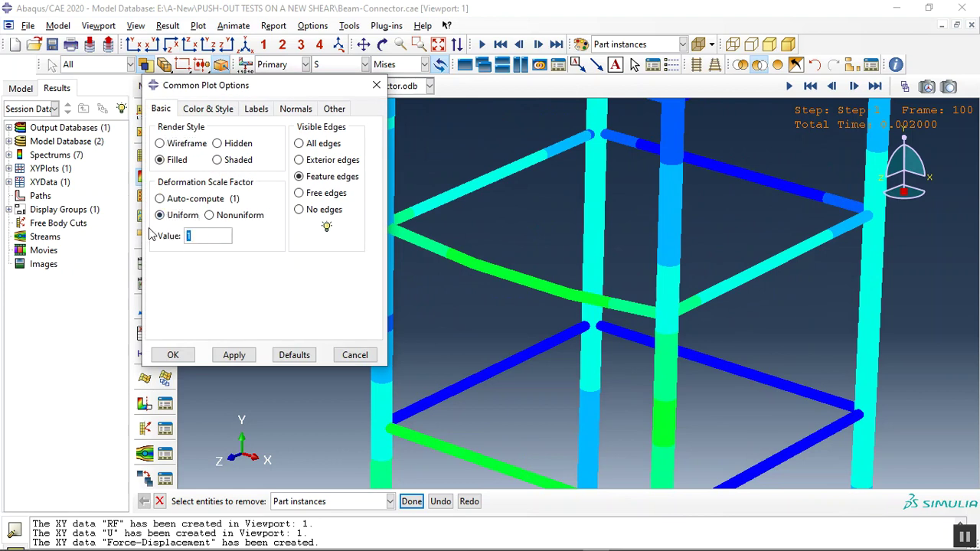
left_click(235, 355)
left_click(173, 354)
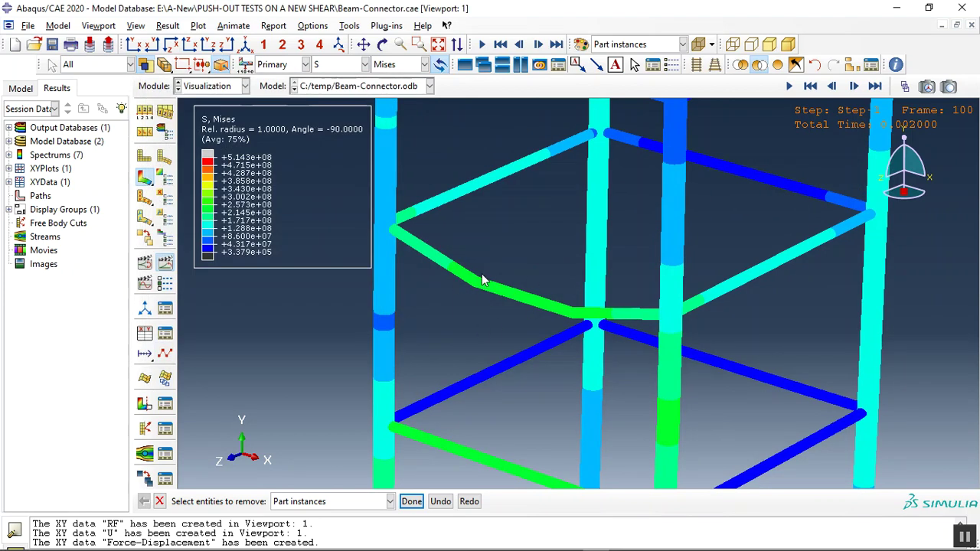
left_click(777, 65)
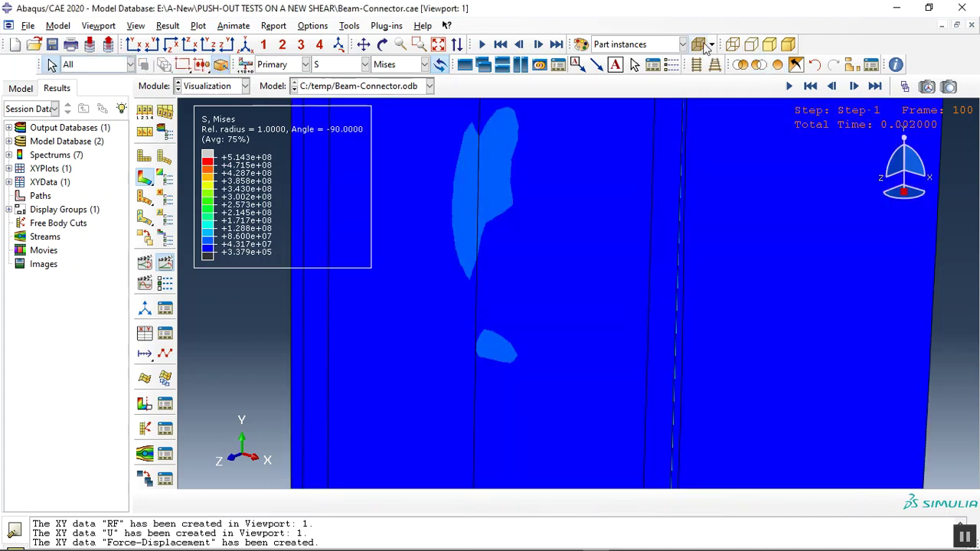
Rotate the translucent model toward the connector and switch the contour to SDEG
left_click(382, 44)
left_click_drag(499, 148, 625, 328)
left_click_drag(604, 386, 529, 275)
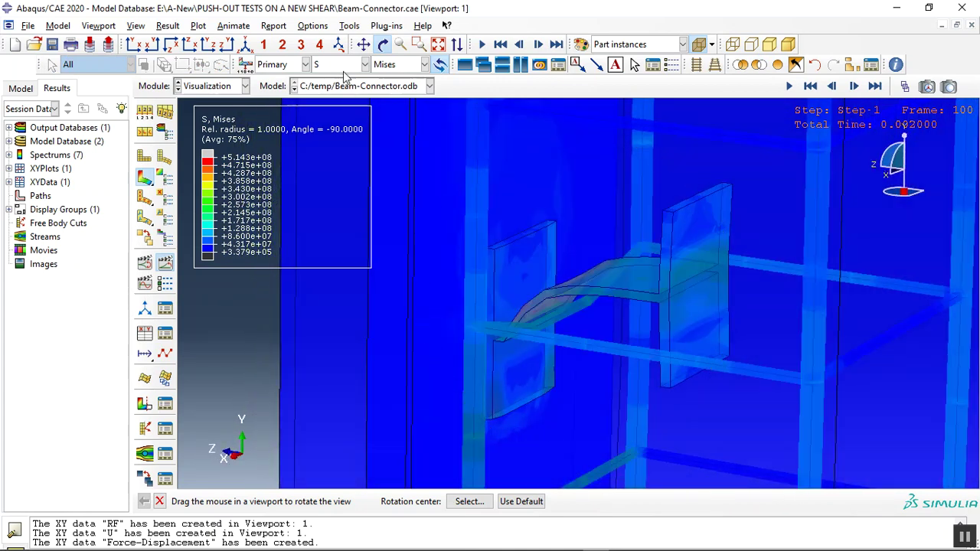
left_click(365, 64)
left_click(343, 251)
left_click_drag(416, 309, 512, 212)
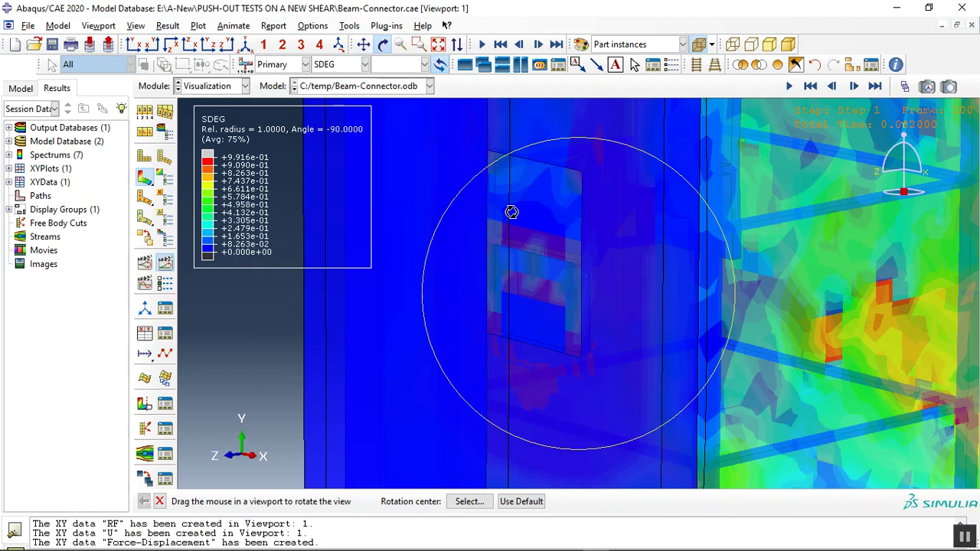
Switch the contour to DAMAGEC and orbit around the connector
left_click(346, 66)
left_click(334, 128)
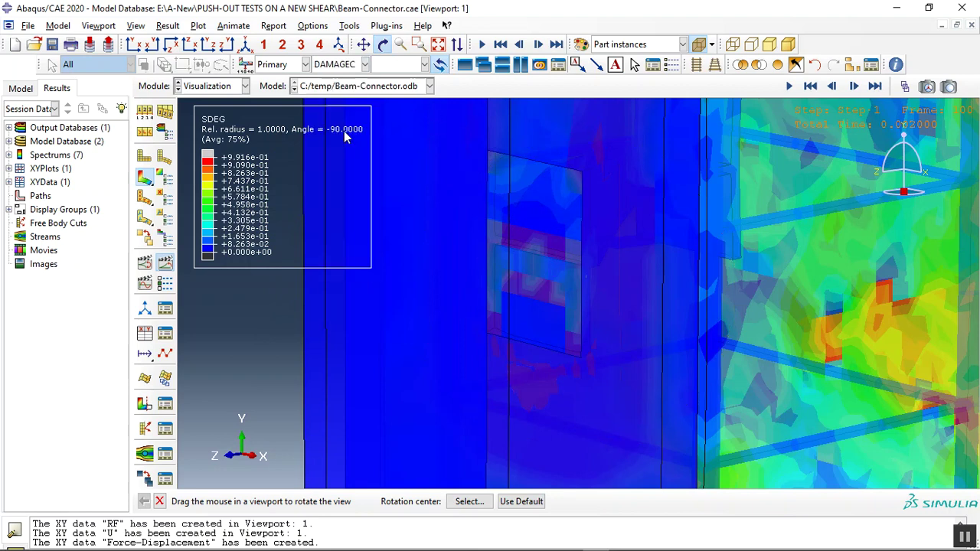
left_click_drag(602, 330, 462, 306)
Plot the stored Force-Displacement XY data, then return to the model contour plot
left_click(165, 333)
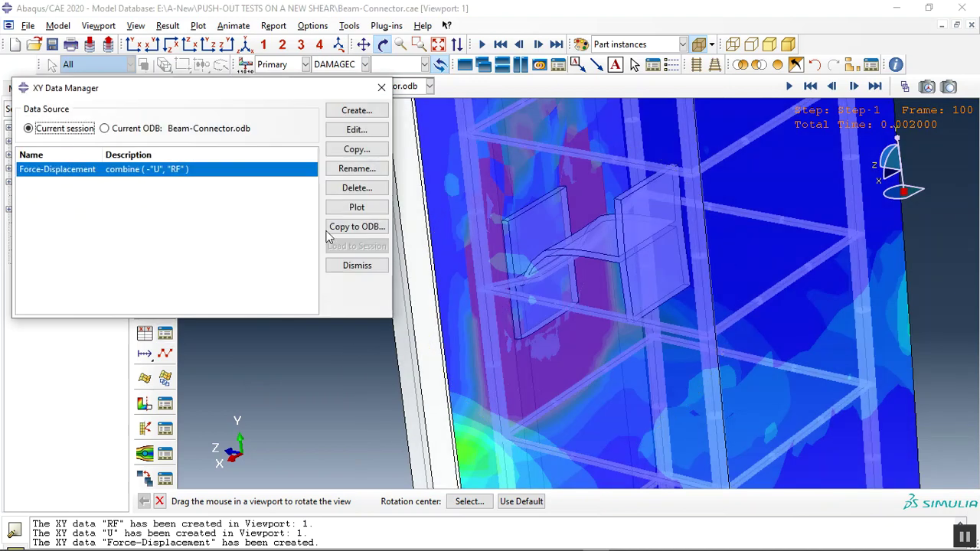
left_click(357, 207)
left_click(380, 88)
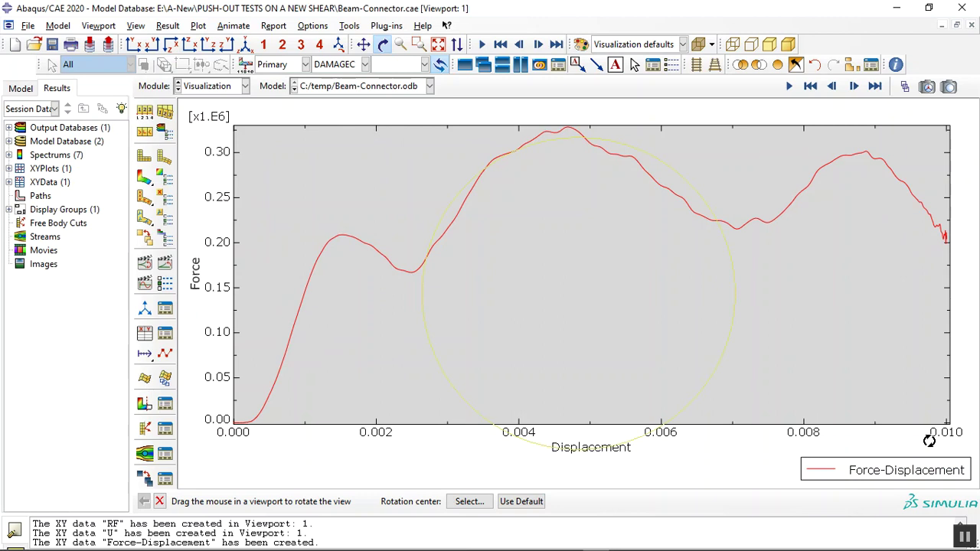
key("Escape")
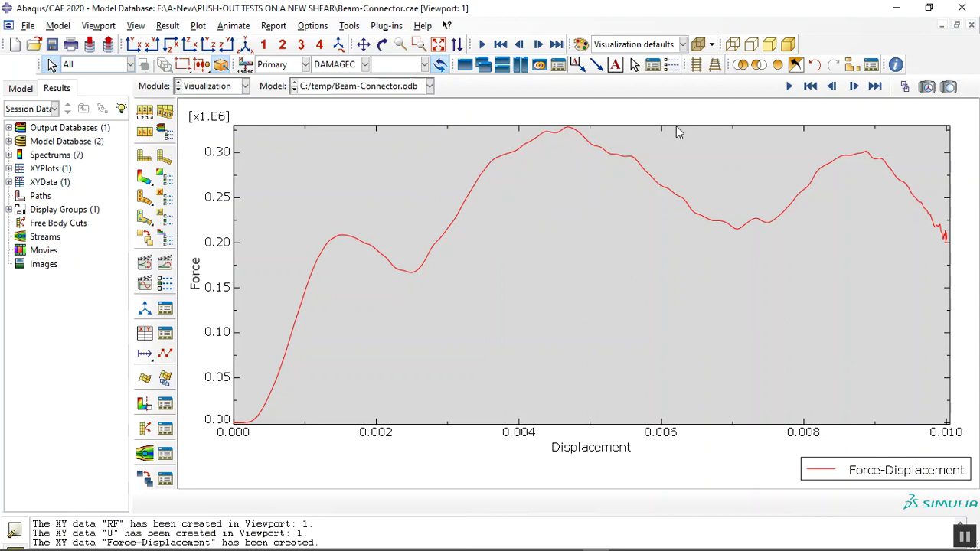
left_click(145, 177)
Set the common plot options to show only exterior mesh edges
left_click_drag(427, 265, 200, 173, "ctrl+alt")
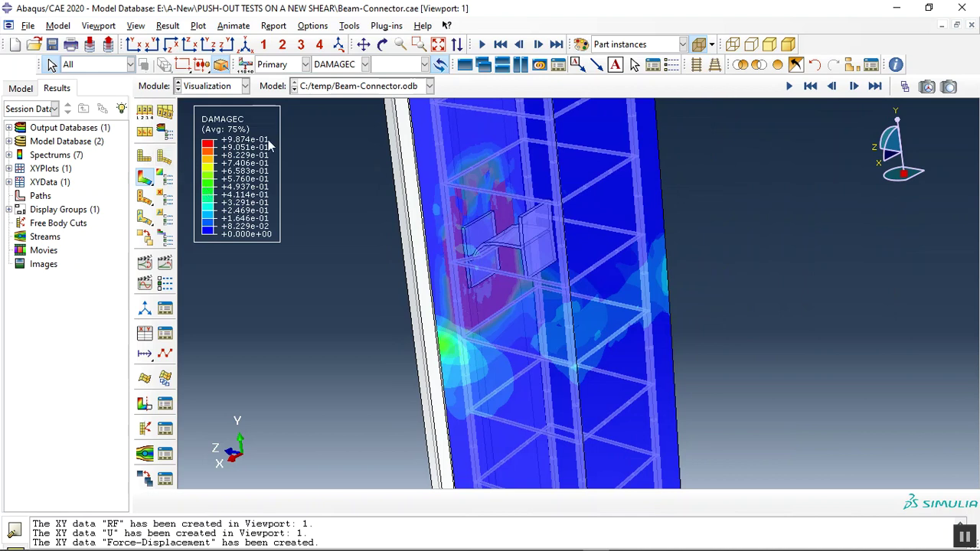
left_click(144, 113)
left_click(298, 160)
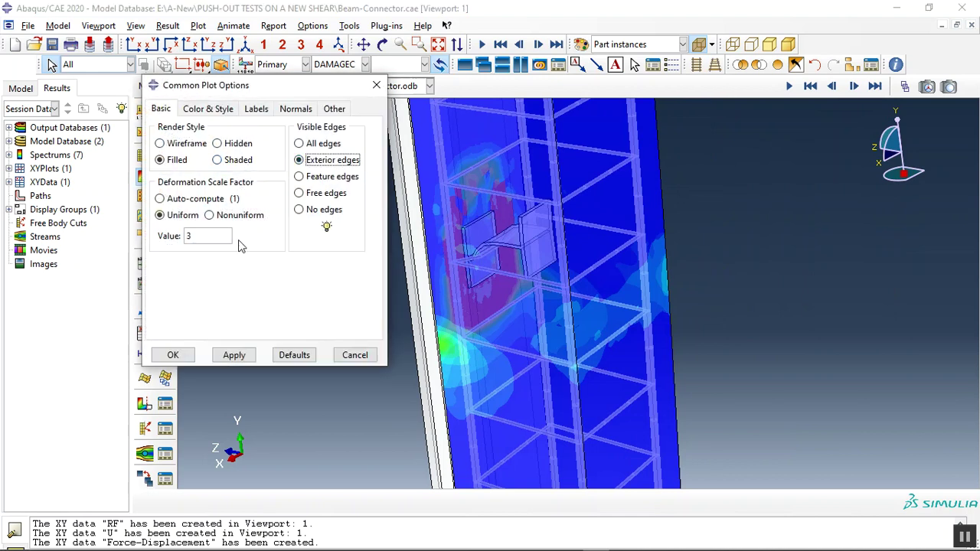
left_click(187, 356)
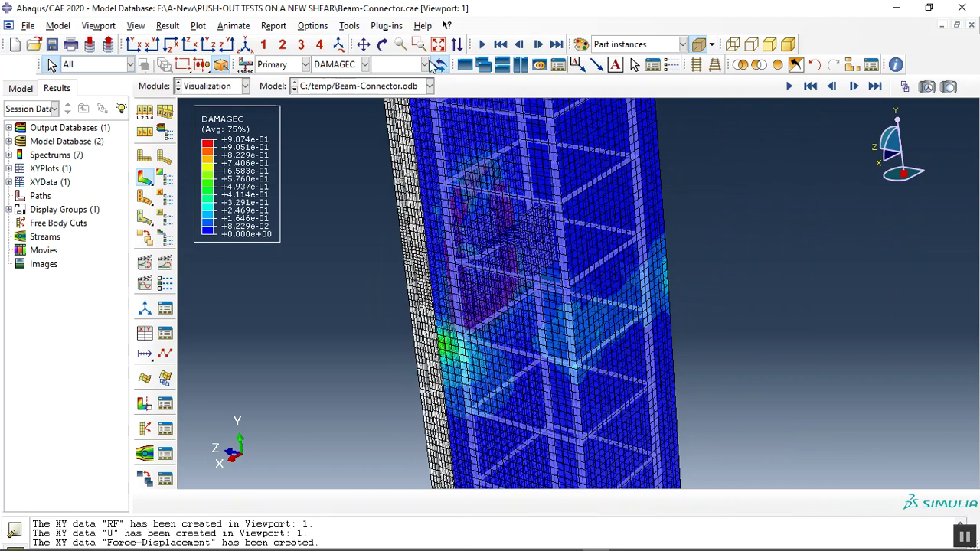
Plot Mises stress and remove the three front concrete slabs covering the connector
left_click(759, 64)
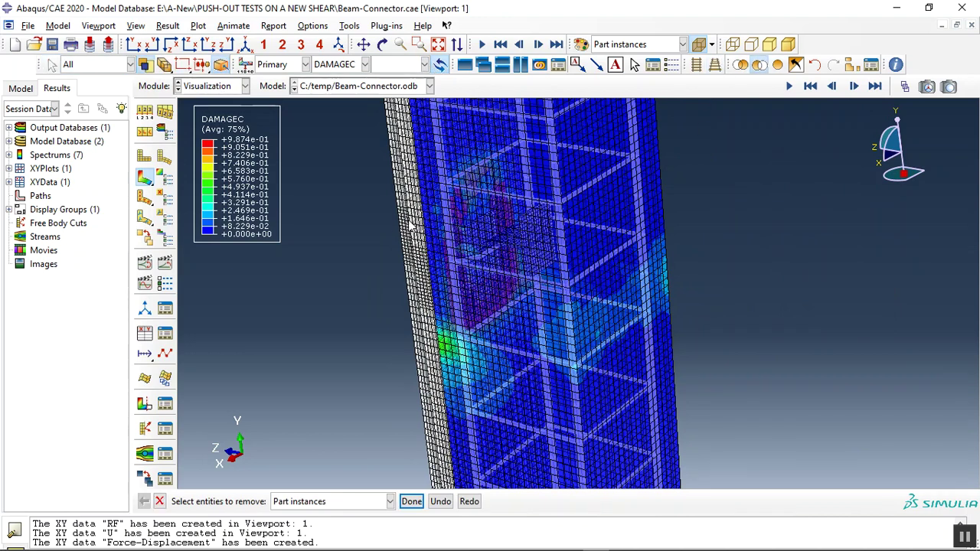
left_click(361, 64)
left_click(329, 222)
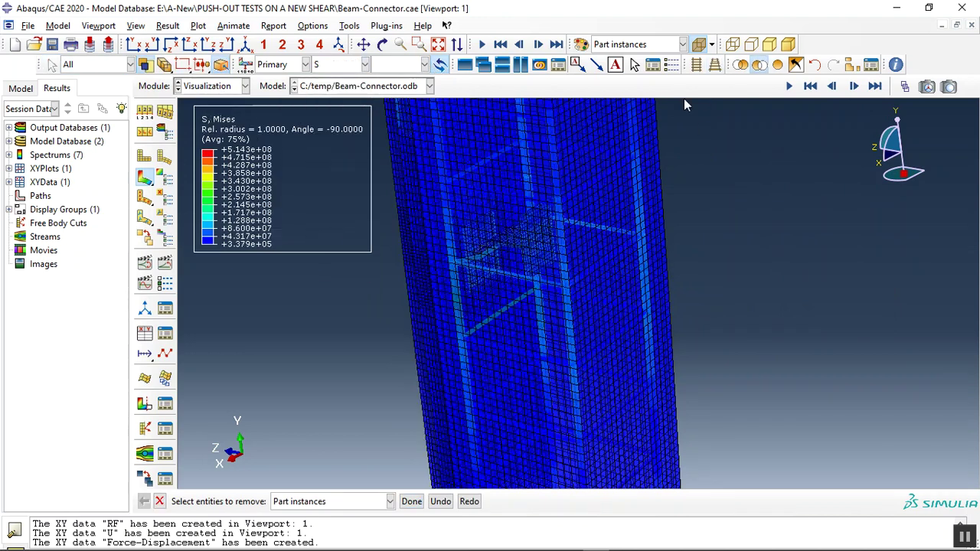
left_click(417, 209)
left_click(397, 213)
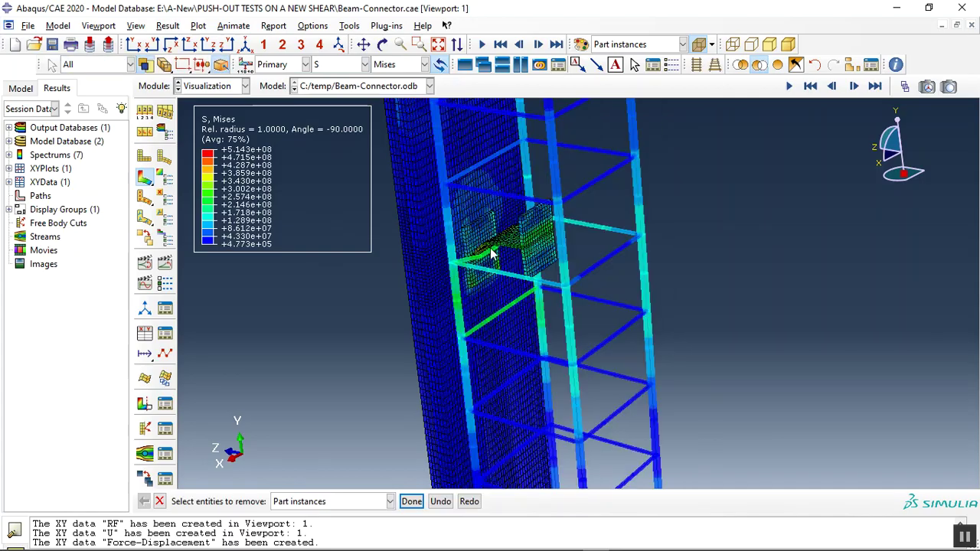
scroll(494, 257, "up", 5)
left_click(406, 232)
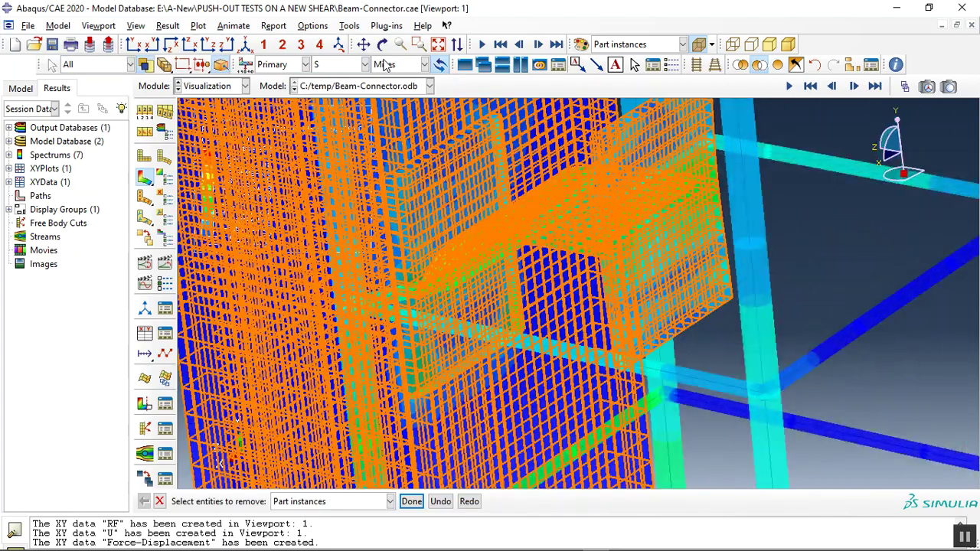
middle_click(396, 101)
Orbit the model to view the connector, then open the abaqusfem.com website
left_click(383, 43)
left_click_drag(582, 322, 459, 322)
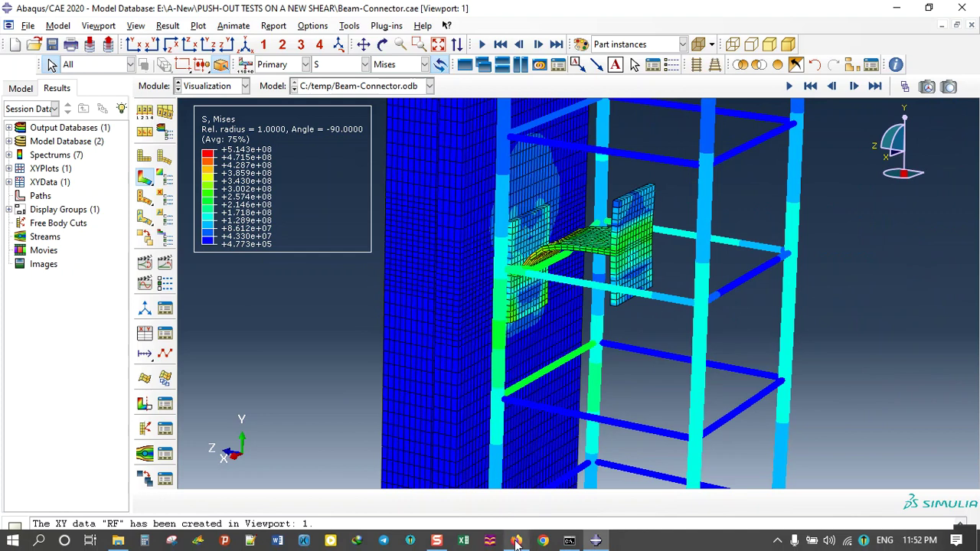
left_click(517, 541)
Open the I-shape Push-Out test post in Firefox and scroll through its result figures
scroll(280, 84, "up", 5)
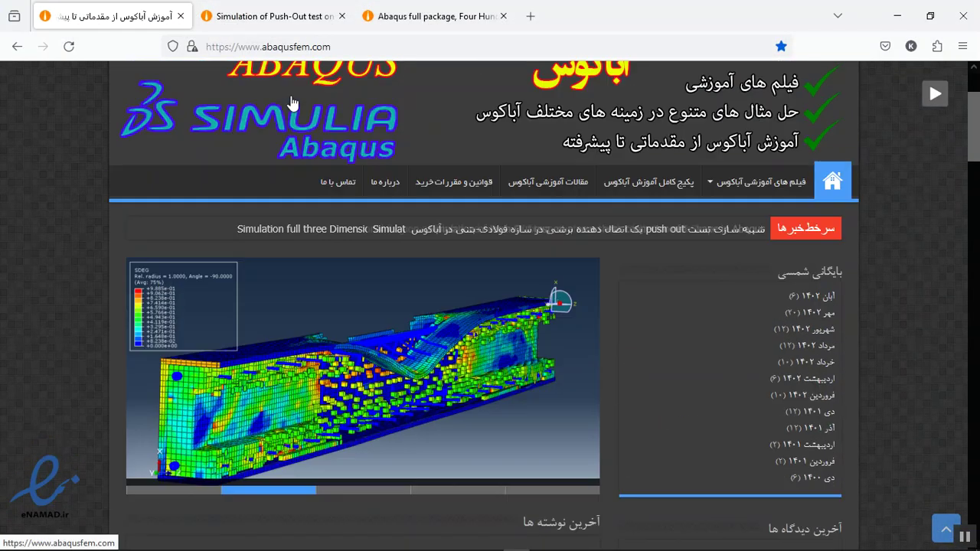
scroll(314, 106, "down", 8)
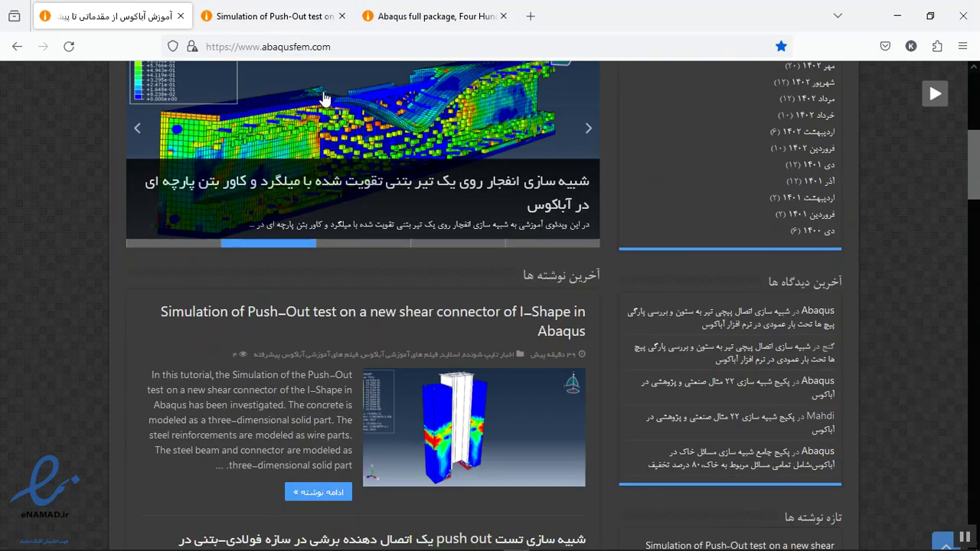
scroll(322, 104, "down", 2)
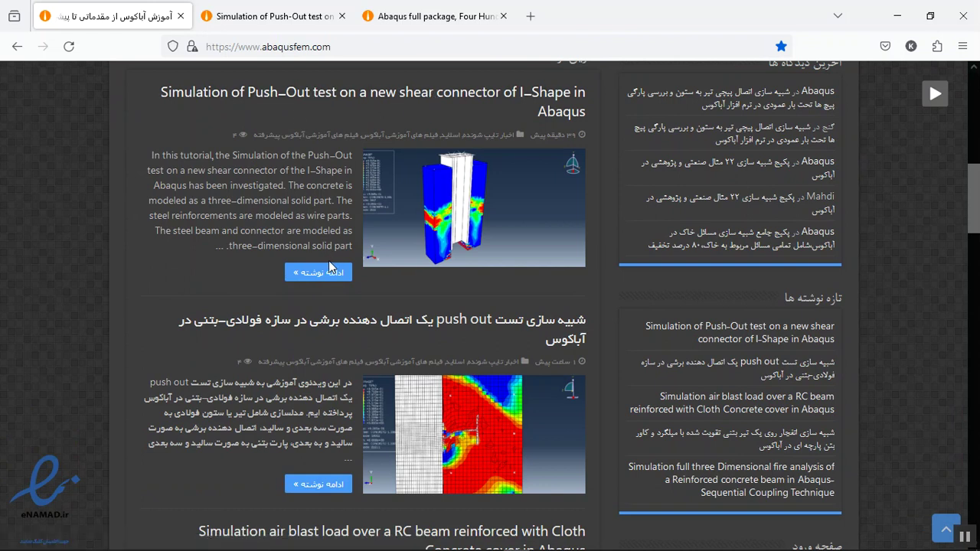
left_click(284, 23)
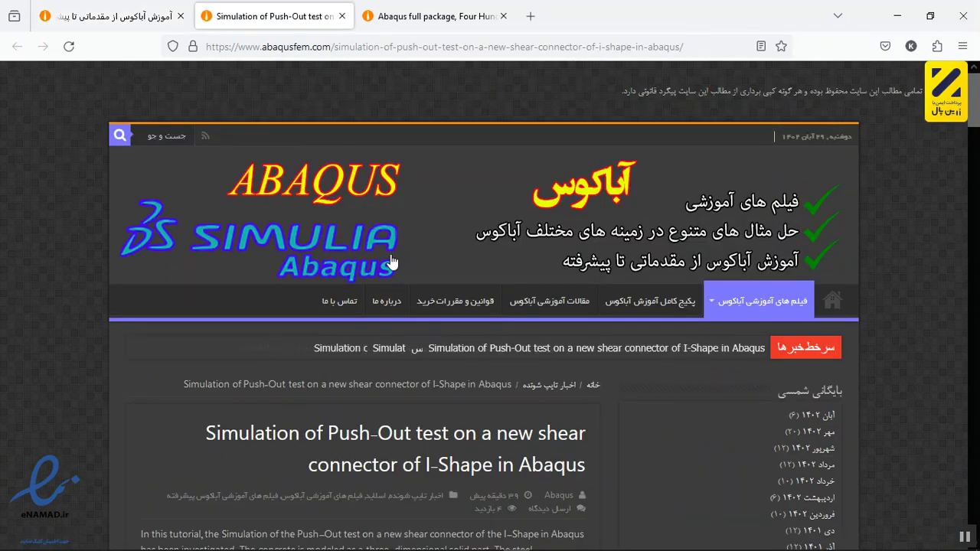
scroll(422, 265, "down", 3)
scroll(391, 257, "down", 2)
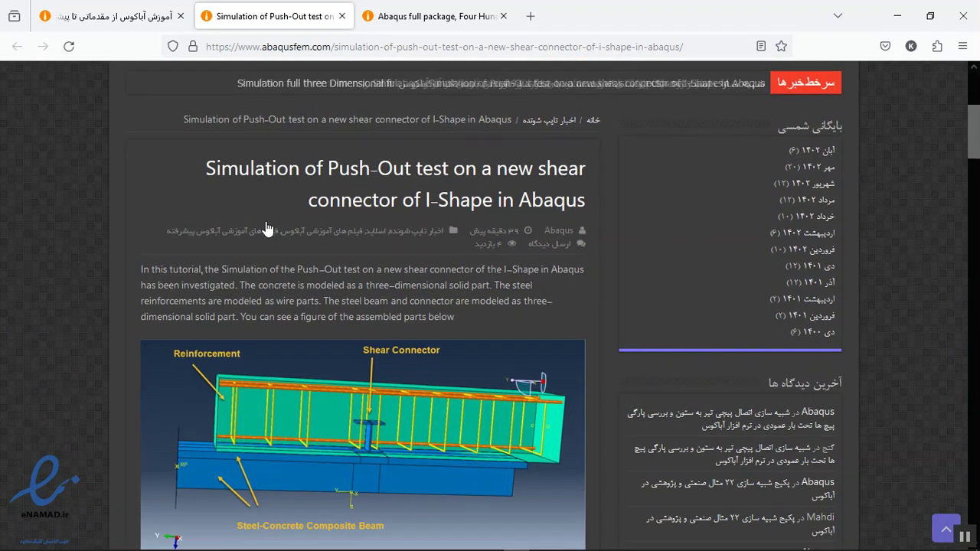
scroll(306, 192, "down", 2)
scroll(337, 211, "down", 2)
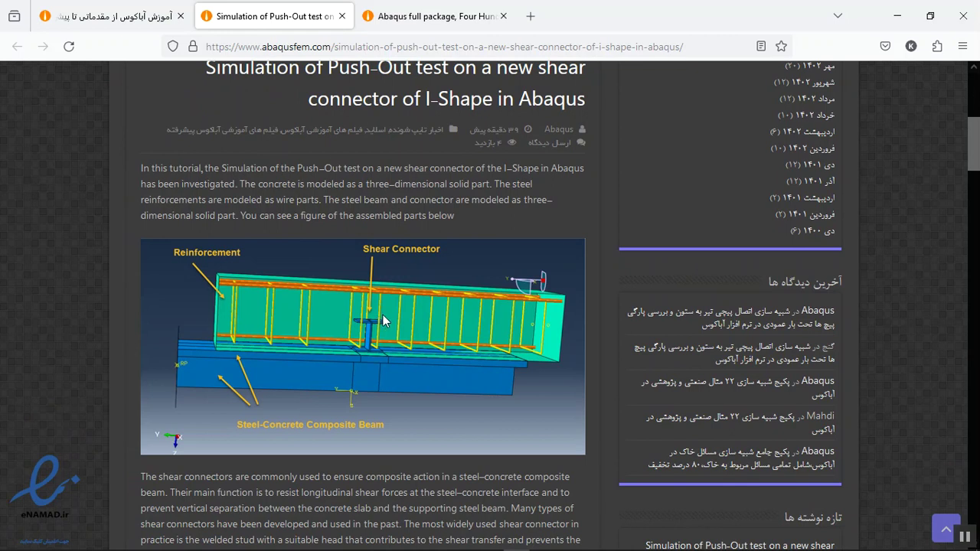
scroll(383, 315, "down", 2)
scroll(349, 252, "down", 4)
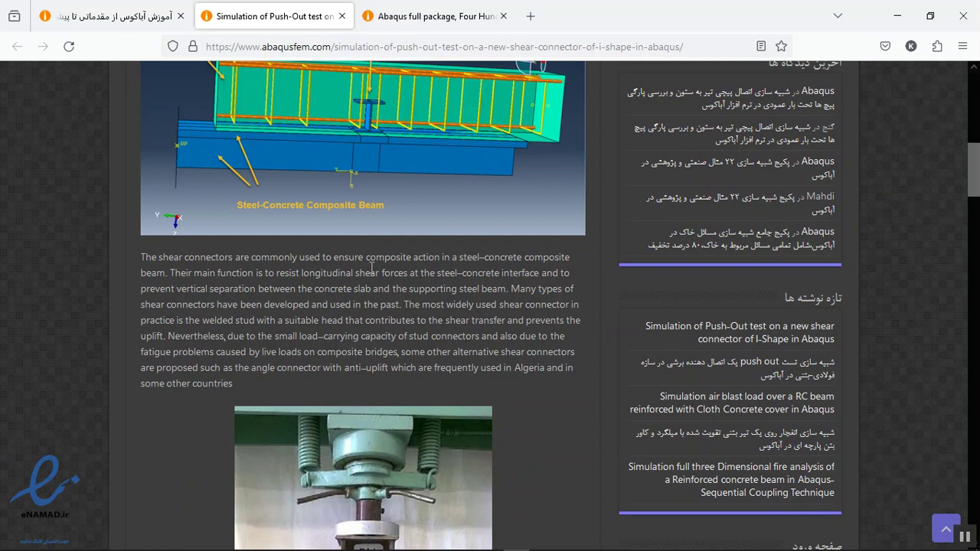
scroll(373, 268, "down", 8)
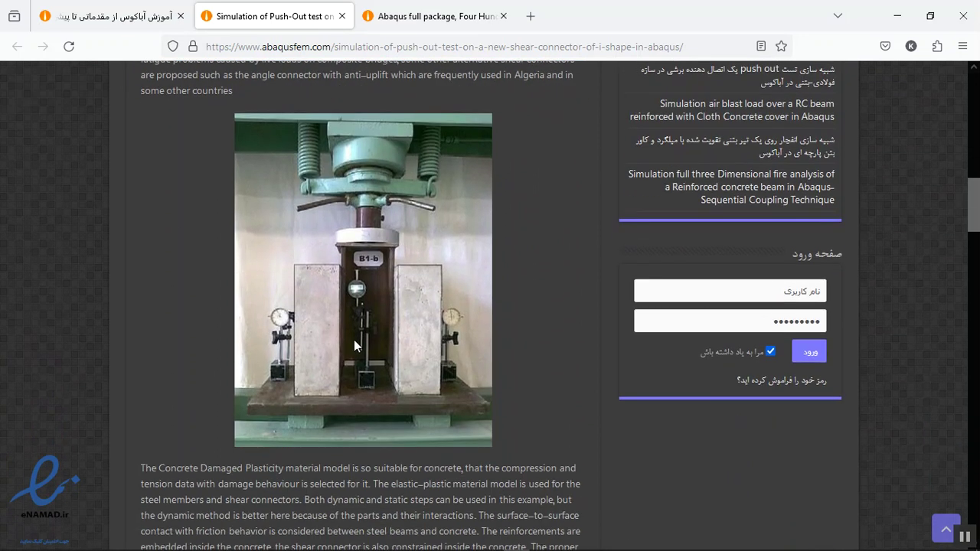
scroll(375, 300, "down", 4)
scroll(288, 223, "down", 4)
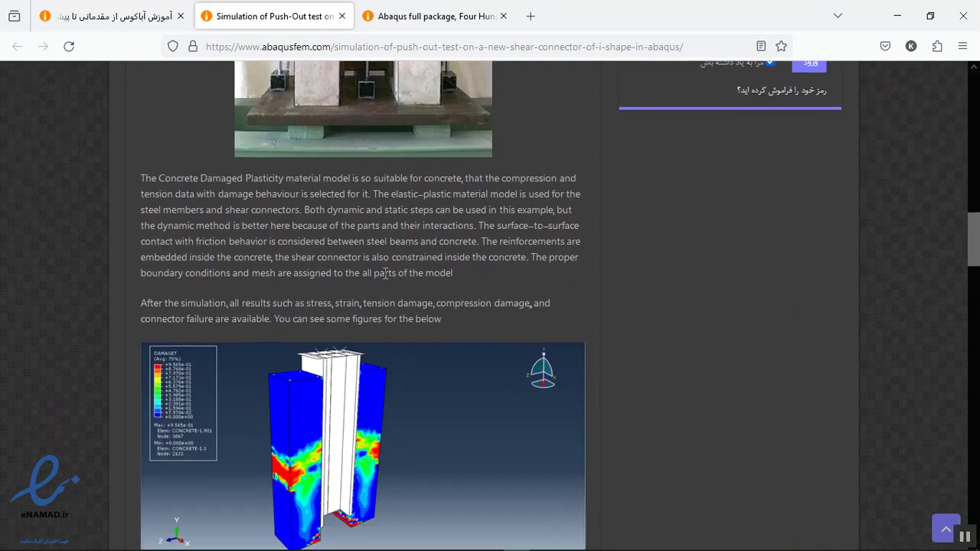
scroll(247, 218, "down", 6)
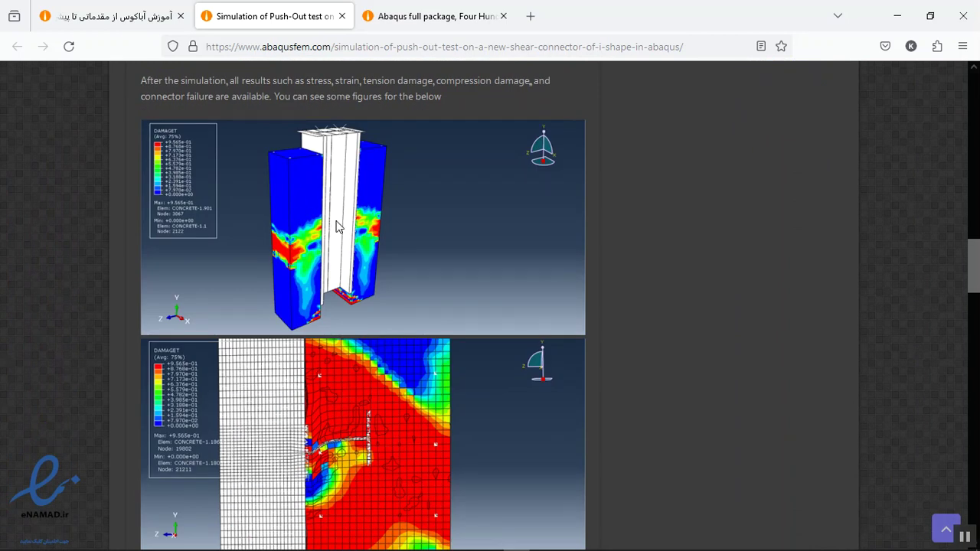
scroll(318, 197, "down", 4)
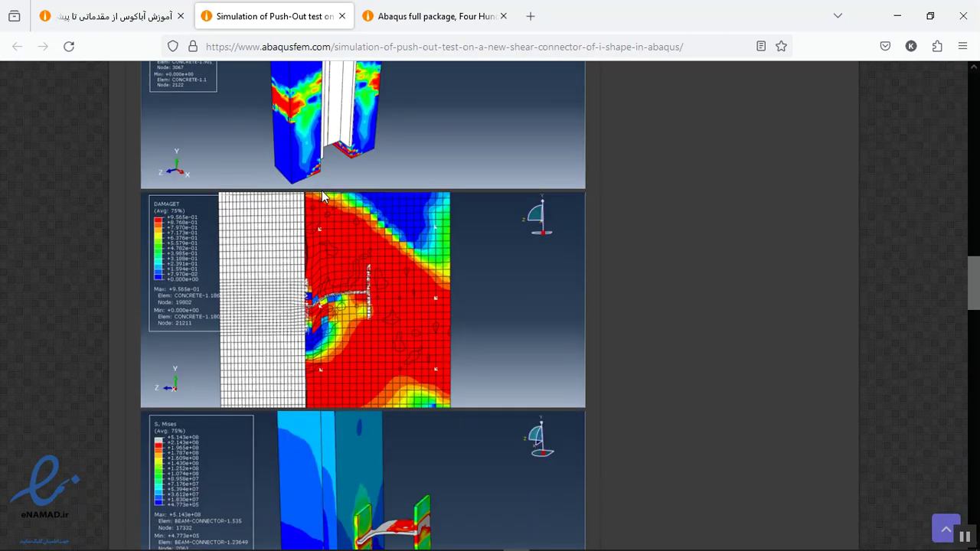
scroll(322, 197, "down", 2)
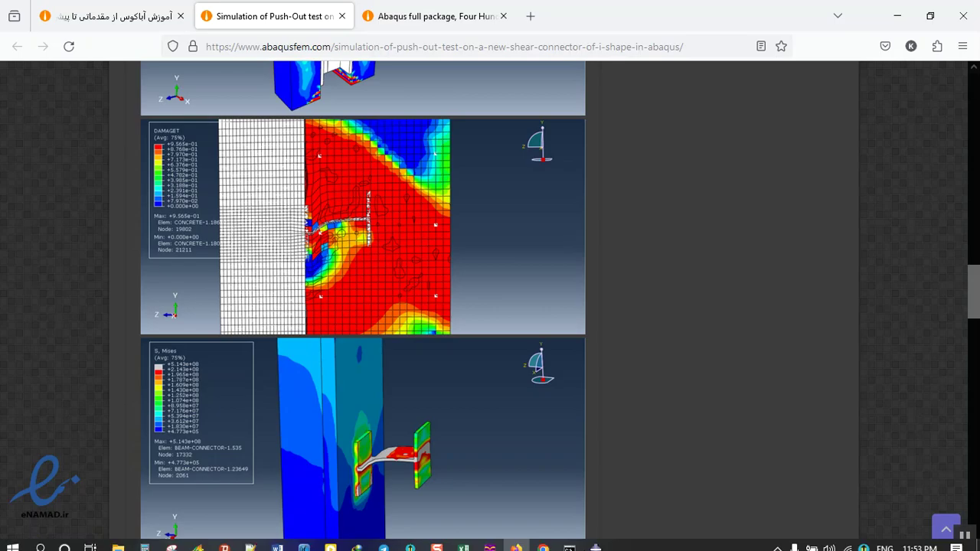
Back in Abaqus, plot the Mises stress contour on the deformed shape with the rebar cage hidden
left_click(598, 541)
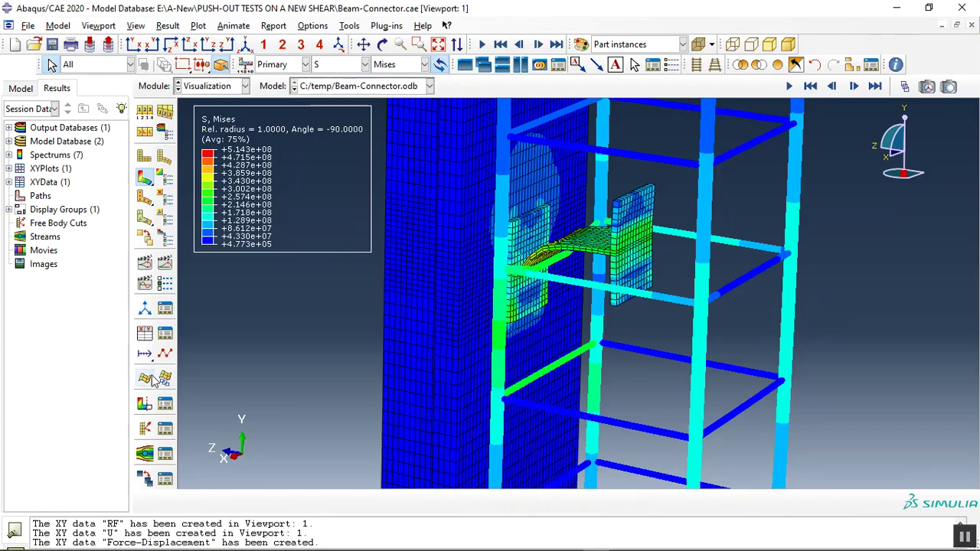
left_click(147, 406)
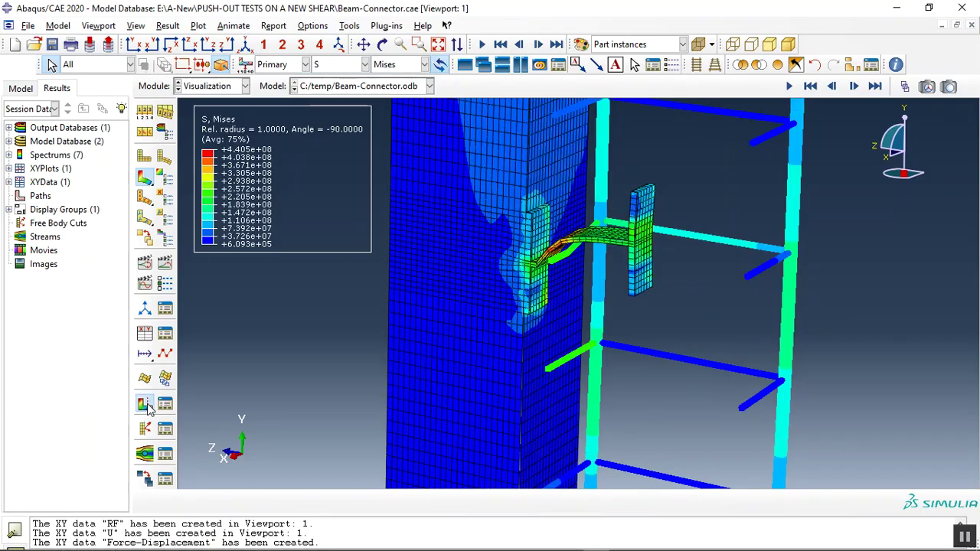
left_click(758, 65)
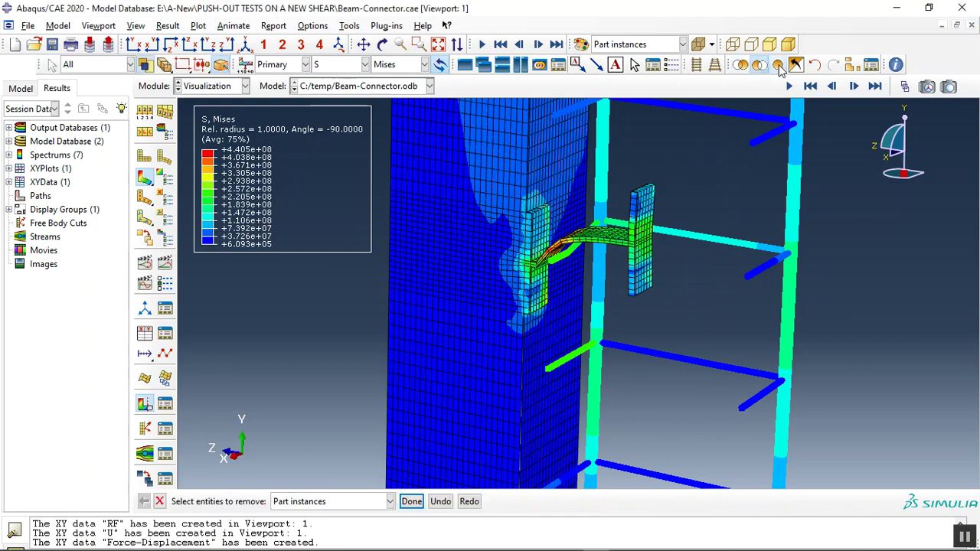
Plot the DAMAGEC compressive damage contour and switch to a side view of the model
left_click(337, 64)
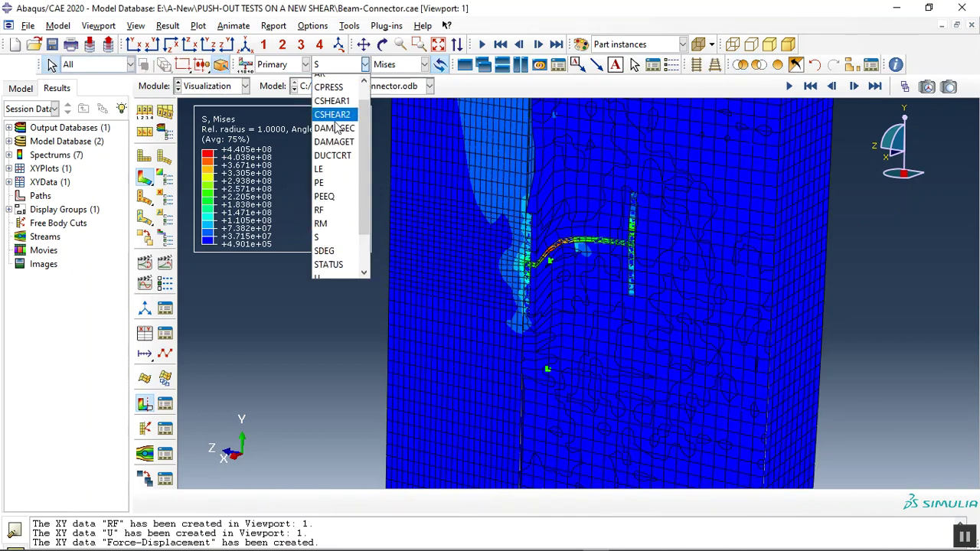
left_click(350, 149)
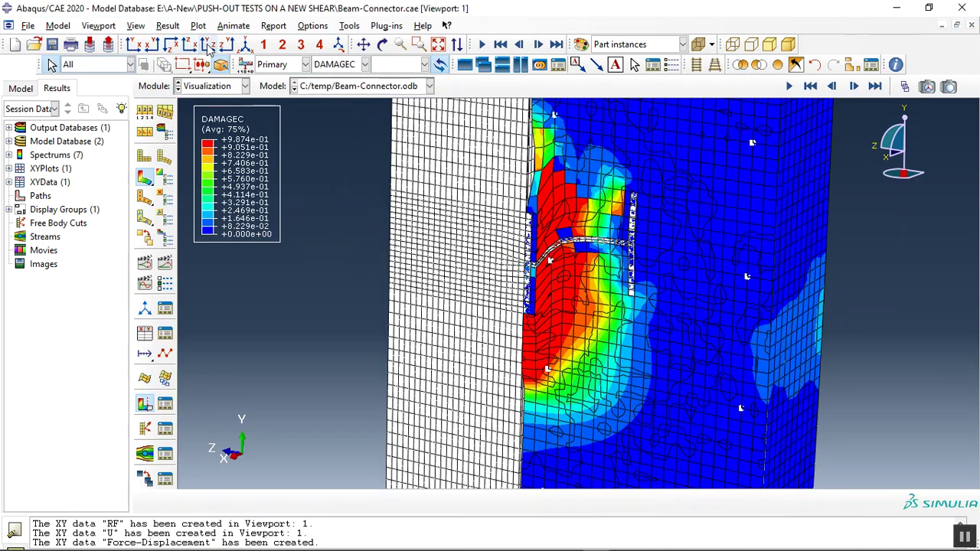
left_click(227, 44)
scroll(591, 291, "up", 6)
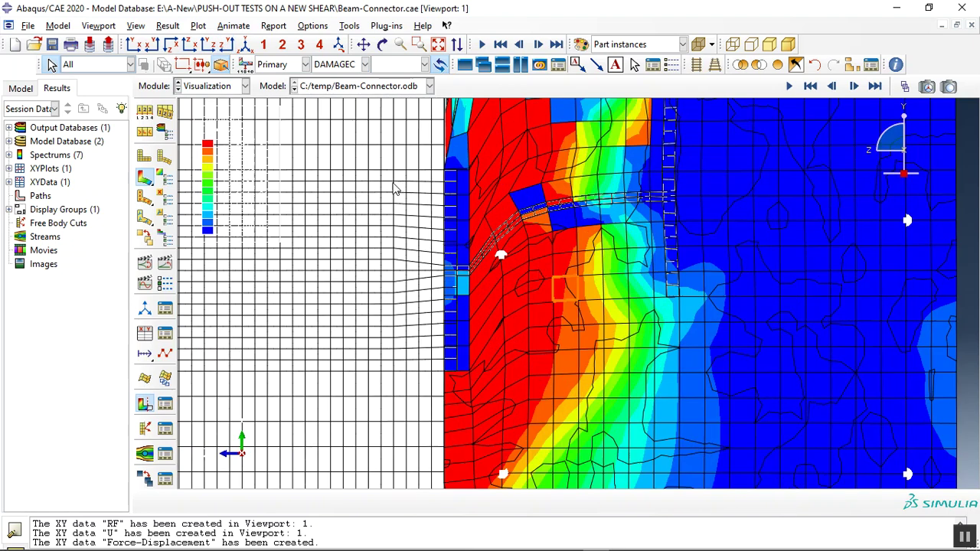
Apply an auto-computed deformation scale factor to the plot in Common Plot Options
left_click(165, 111)
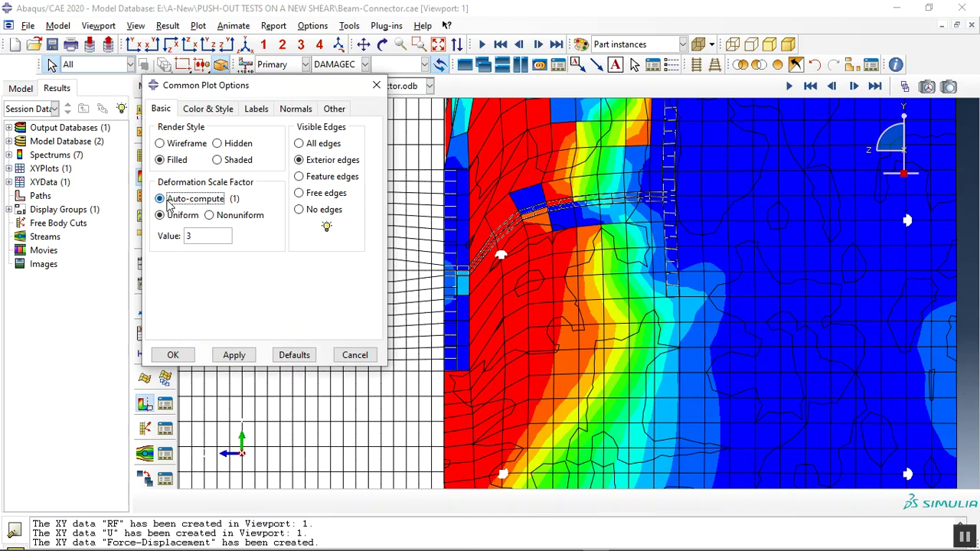
left_click(173, 355)
scroll(505, 249, "down", 1)
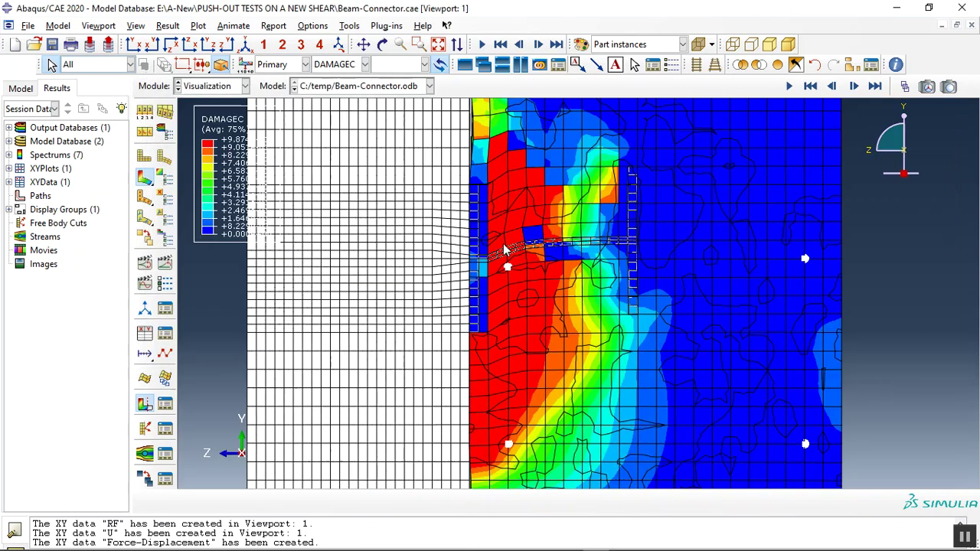
scroll(510, 210, "up", 2)
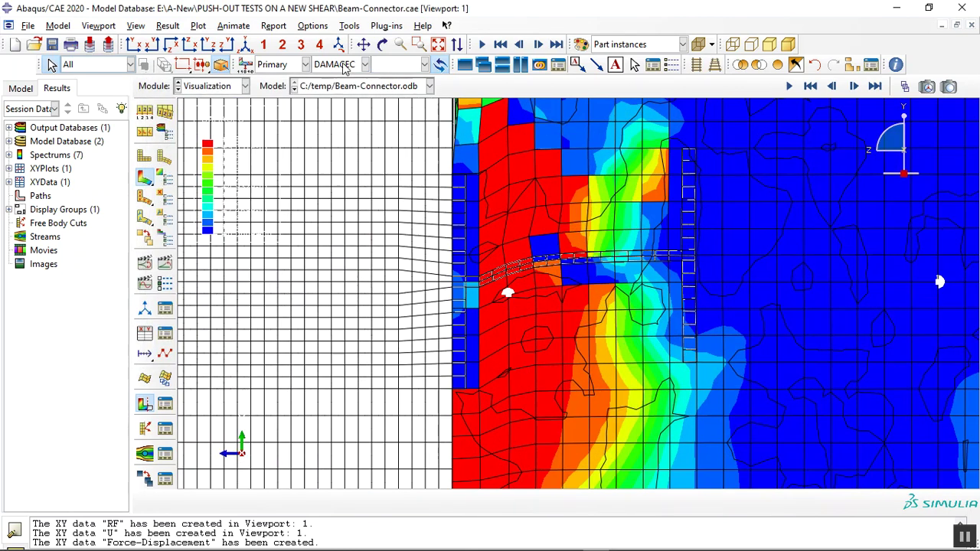
Set the visible edges to feature edges, then to Exterior edges only
left_click(145, 111)
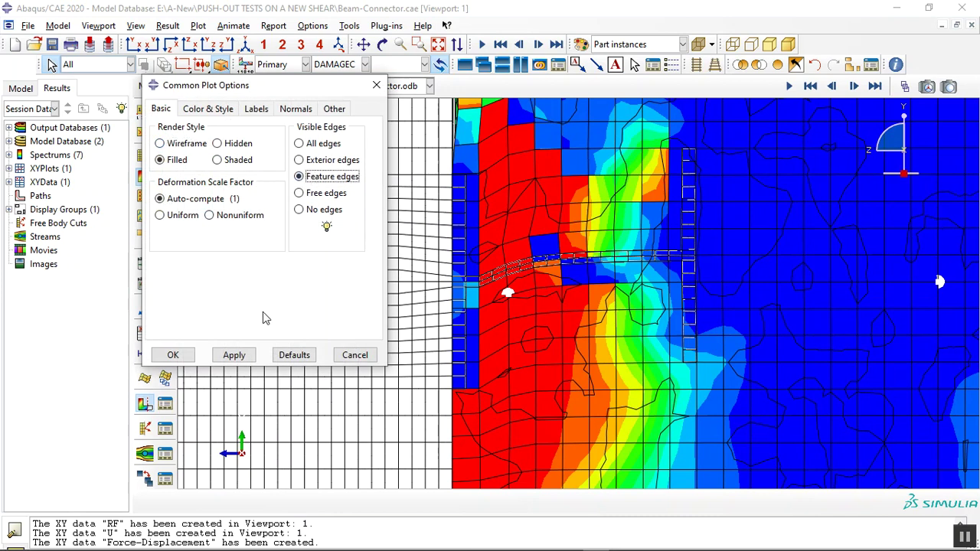
left_click(234, 355)
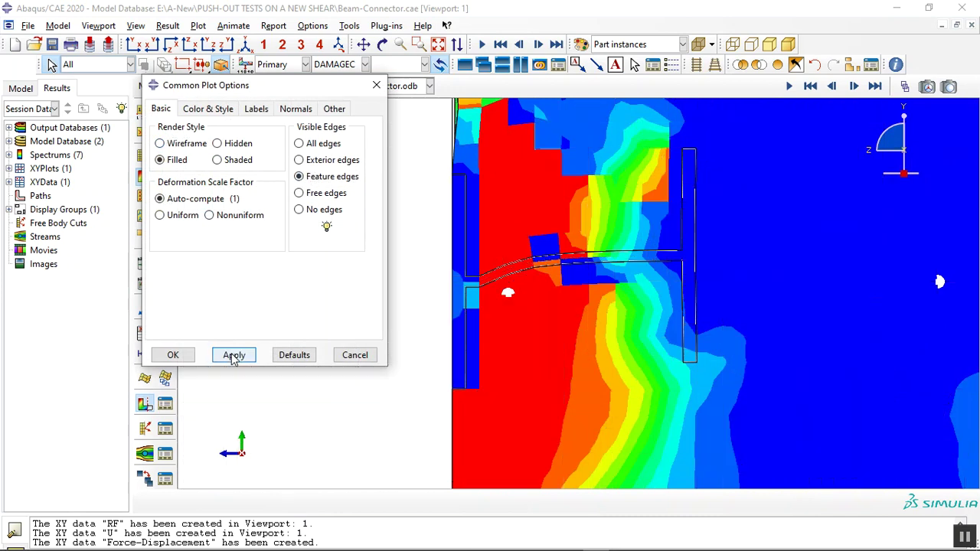
left_click(298, 160)
left_click(173, 355)
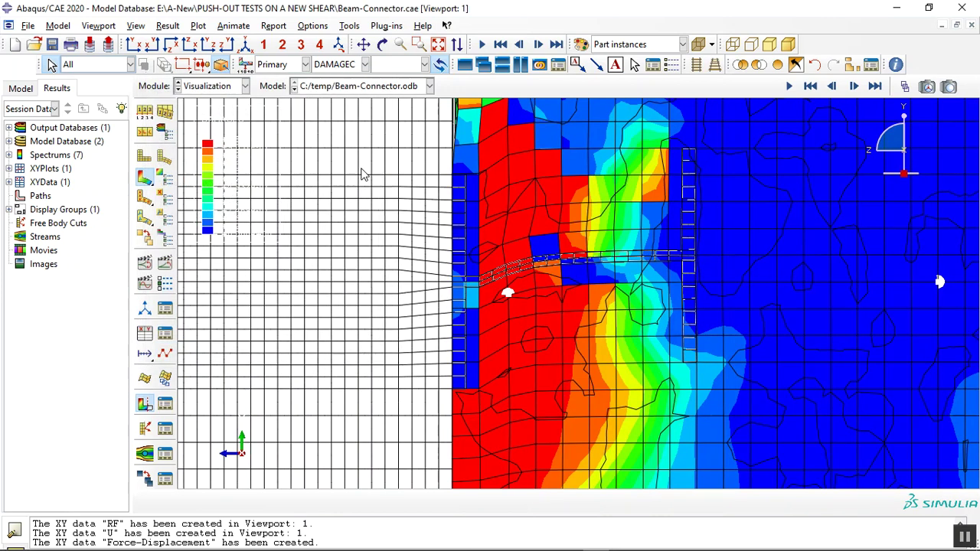
Switch the contour variable to DAMAGET, then to SDEG stiffness degradation
left_click(341, 65)
left_click(333, 150)
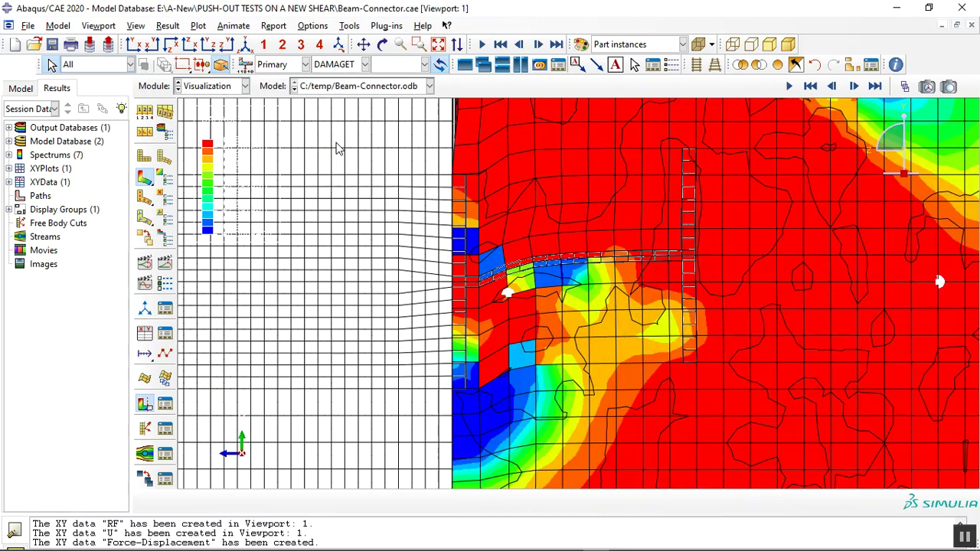
left_click(346, 66)
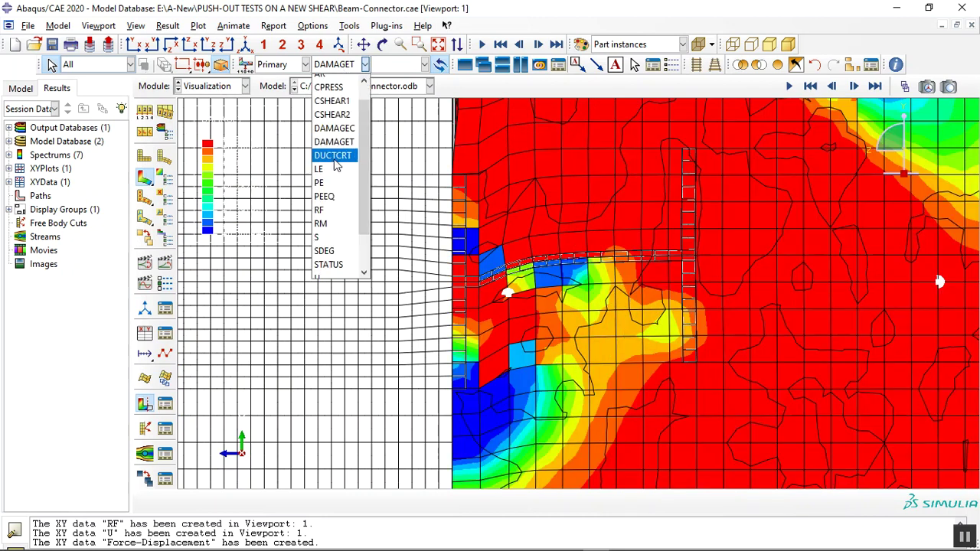
left_click(329, 251)
scroll(514, 244, "down", 2)
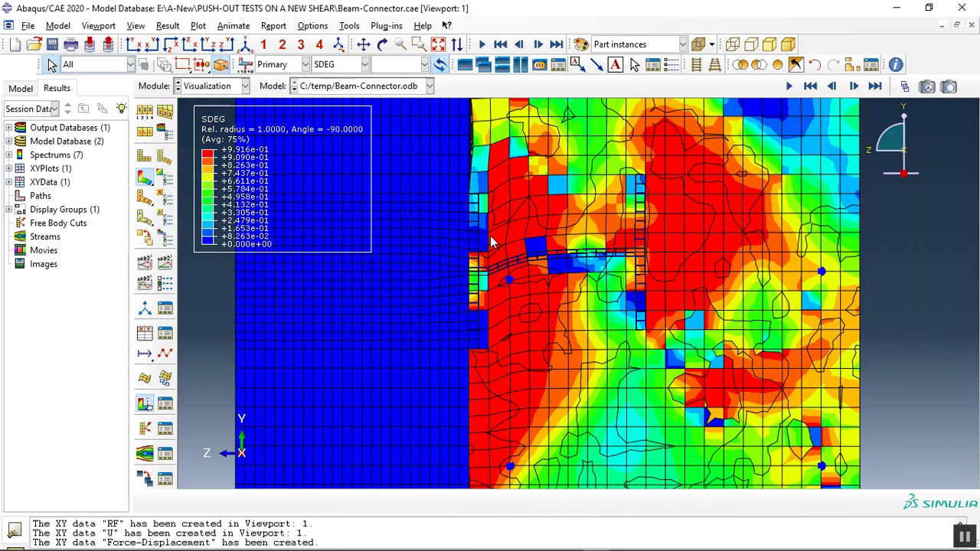
Set Visible Edges to Free edges in Common Plot Options
left_click(145, 113)
left_click(320, 196)
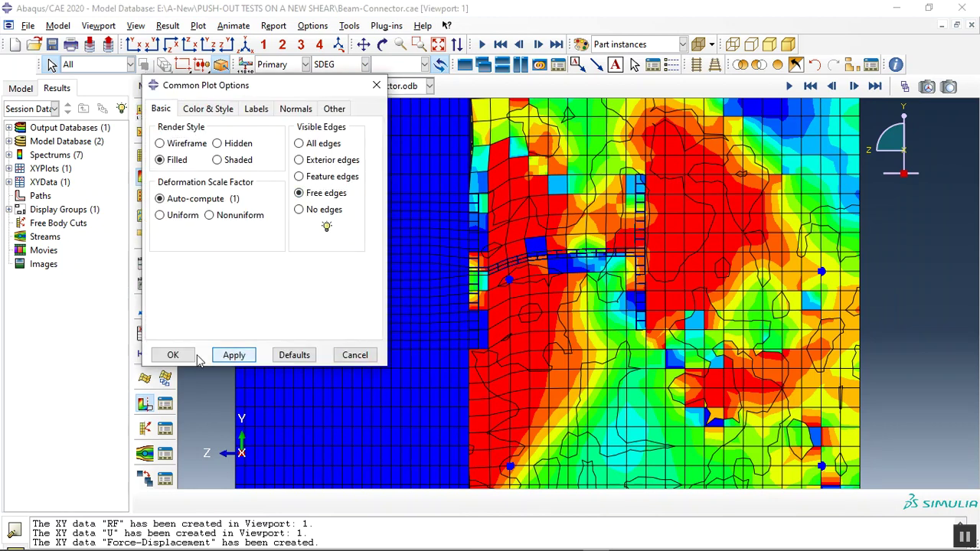
left_click(235, 354)
left_click(173, 354)
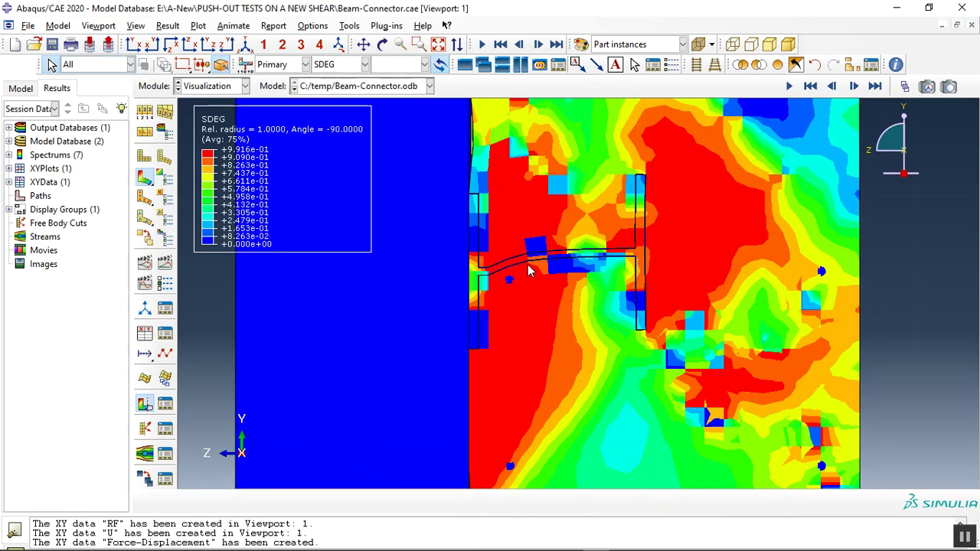
Zoom in on the connector and animate the SDEG contour through its time history
scroll(413, 284, "up", 2)
left_click(166, 264)
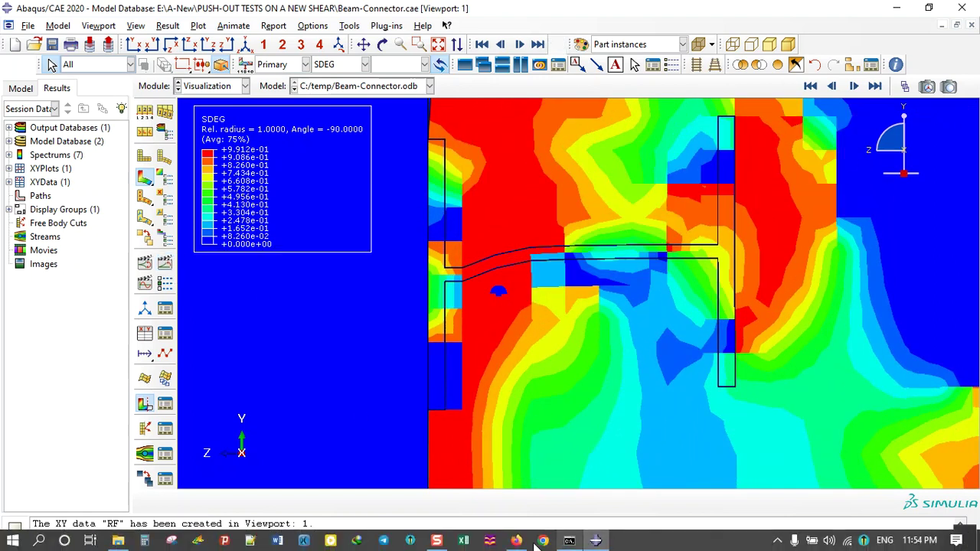
left_click(516, 539)
Review the purchase text's CAE, INP file list and contact e-mail, then open 'Abaqus full package'
scroll(397, 292, "down", 10)
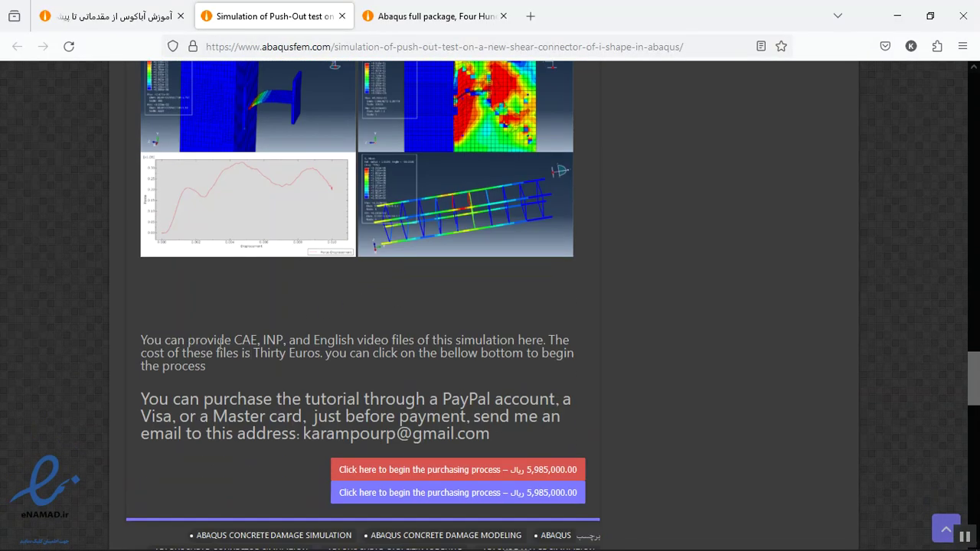
left_click_drag(237, 340, 284, 342)
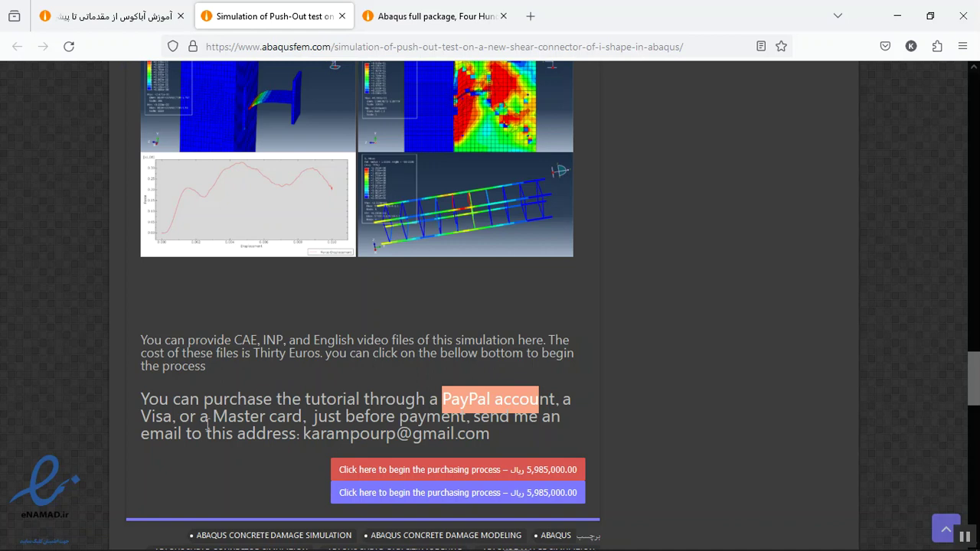
left_click_drag(501, 440, 304, 431)
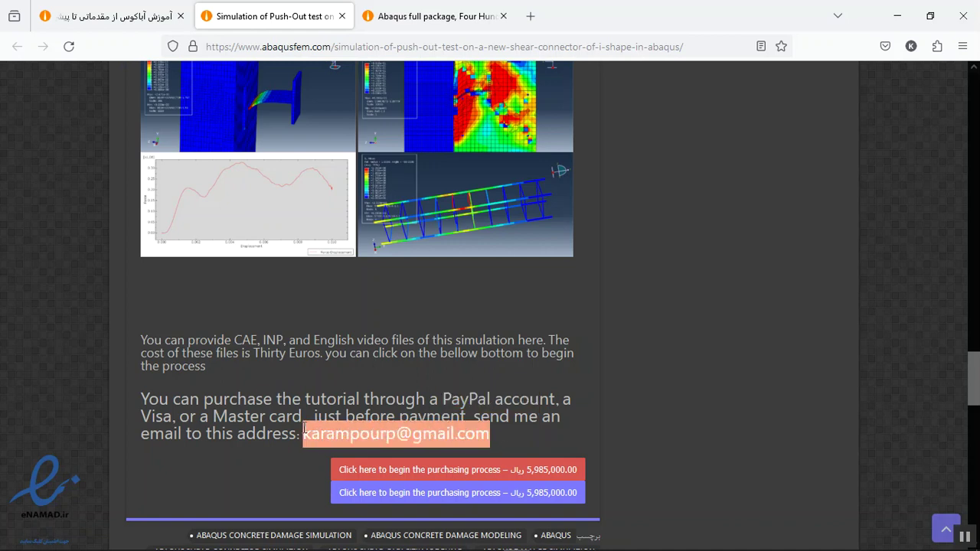
left_click(384, 429)
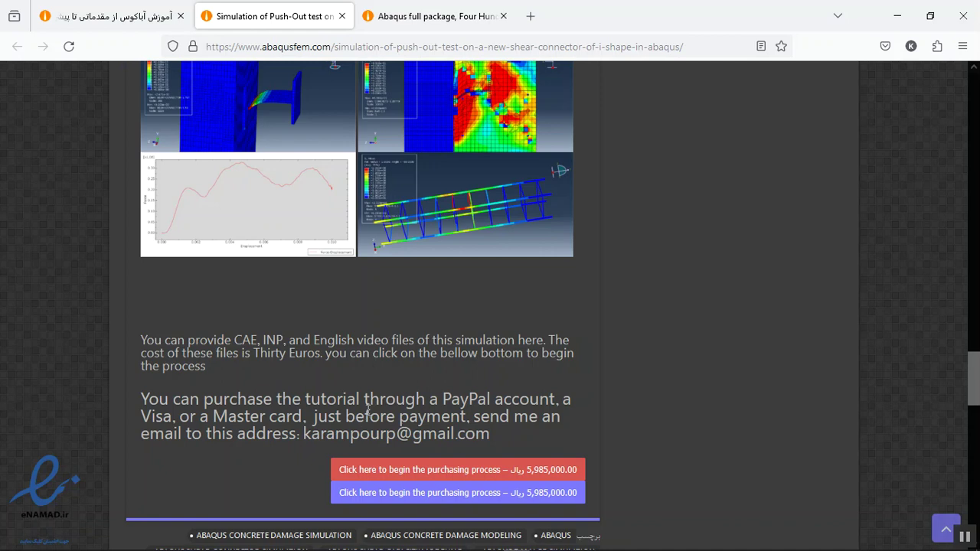
left_click(415, 17)
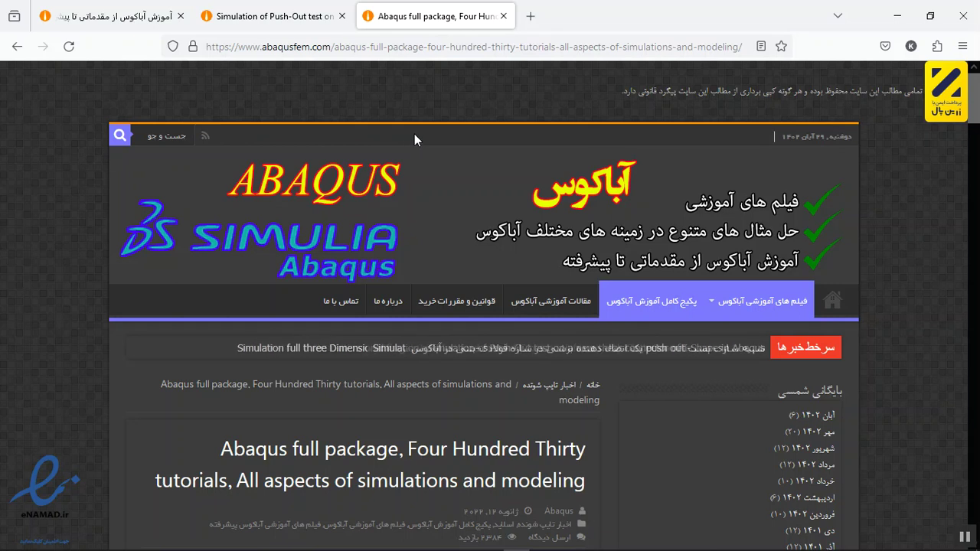
Highlight 'Four Hundred' in the full package title and the Explosion section heading
scroll(422, 140, "down", 4)
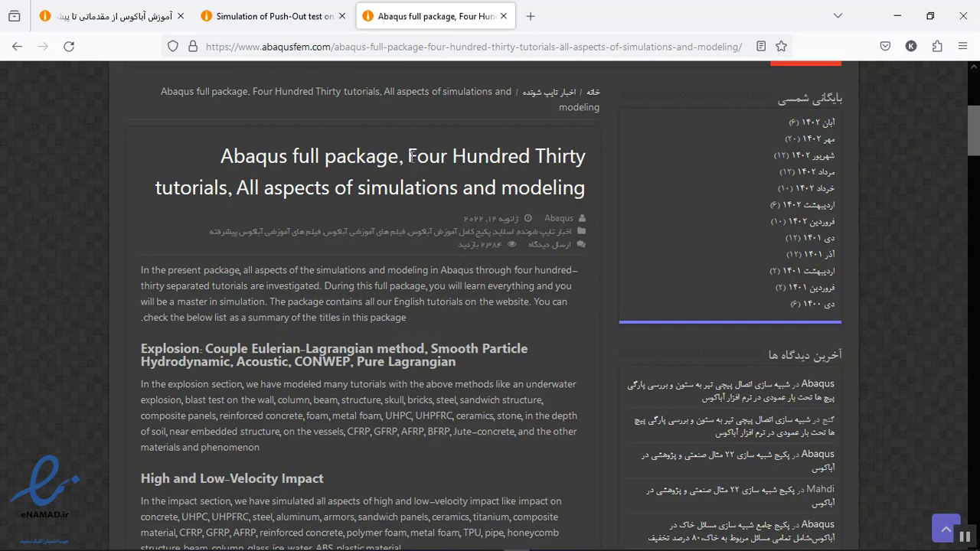
left_click_drag(412, 156, 532, 157)
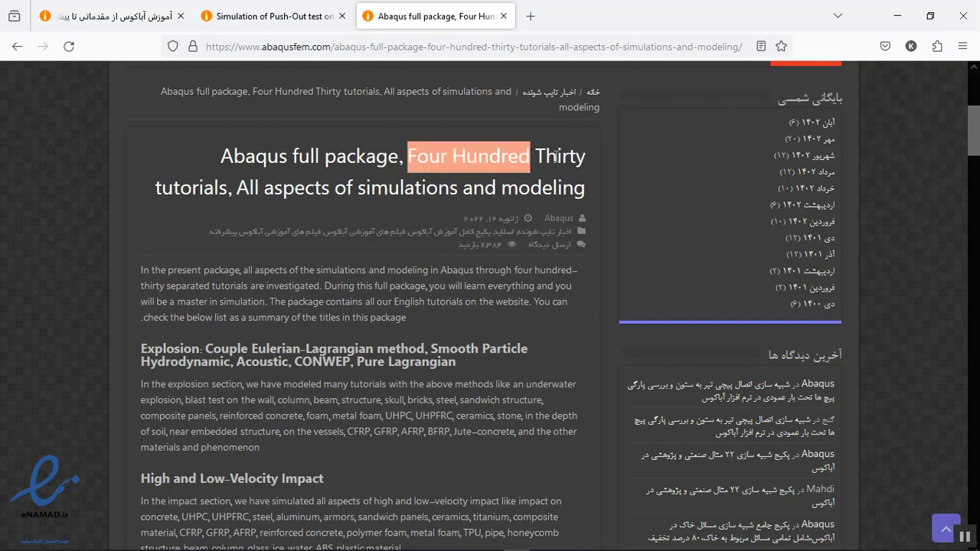
scroll(250, 217, "down", 3)
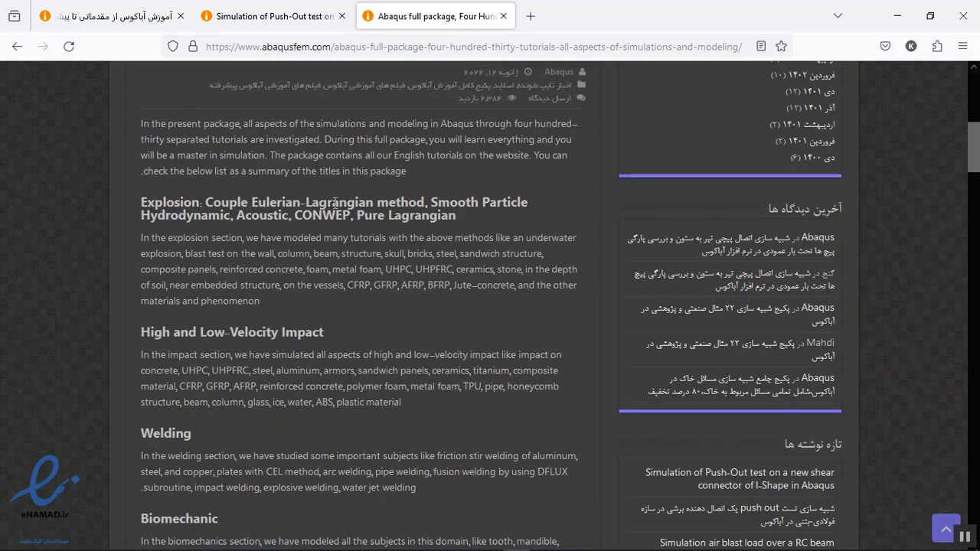
left_click_drag(138, 202, 355, 203)
left_click(119, 206)
Scroll the section list past Electromagnetic modeling and the image collage to the purchase section
scroll(188, 211, "down", 2)
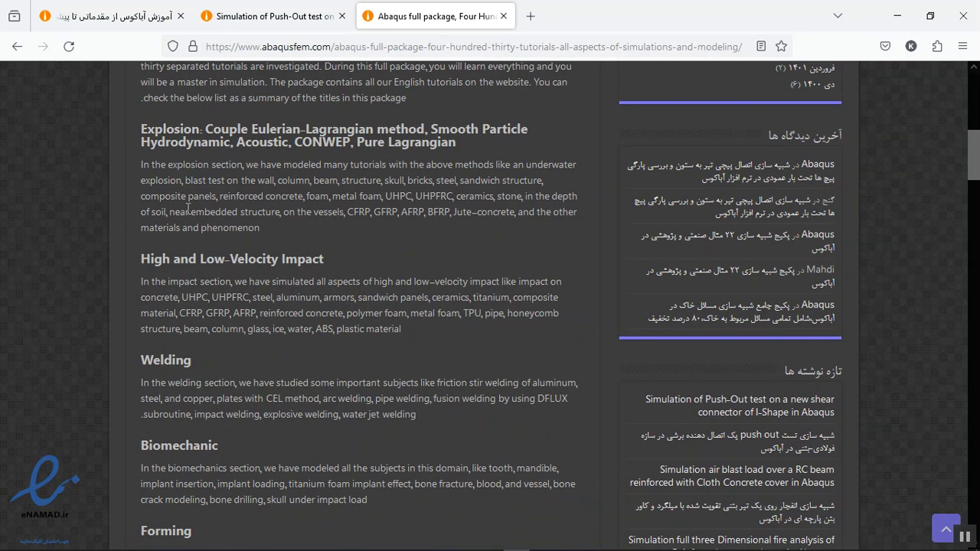
scroll(187, 207, "down", 2)
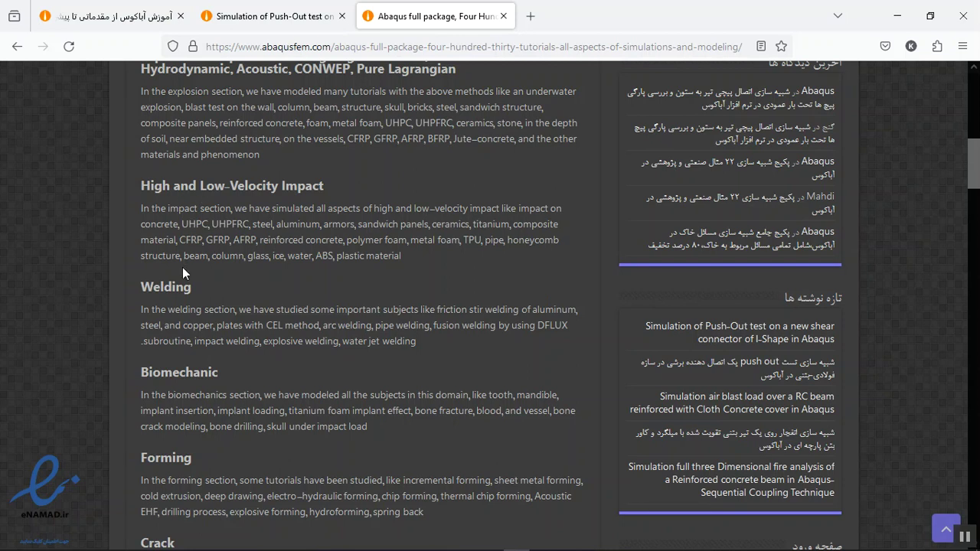
scroll(184, 273, "down", 2)
scroll(181, 222, "down", 2)
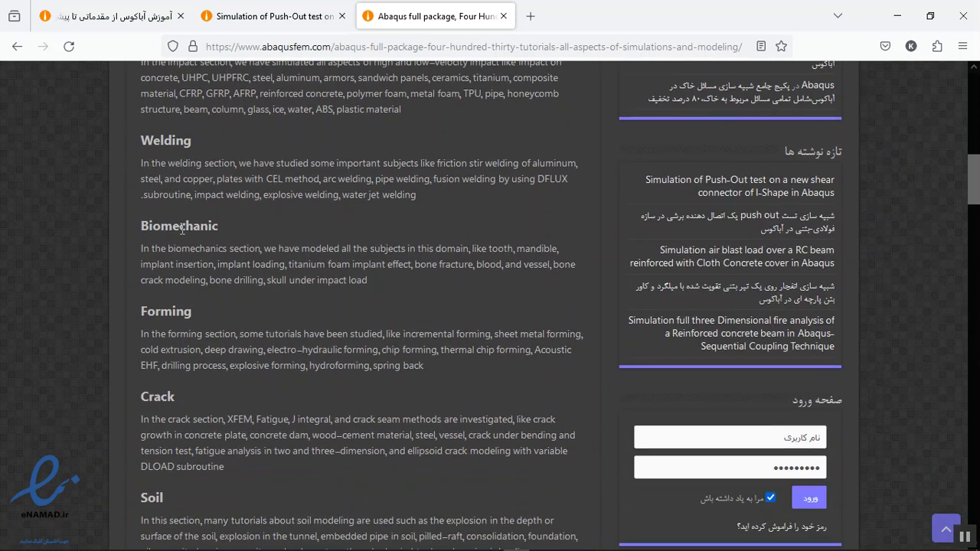
scroll(223, 238, "down", 4)
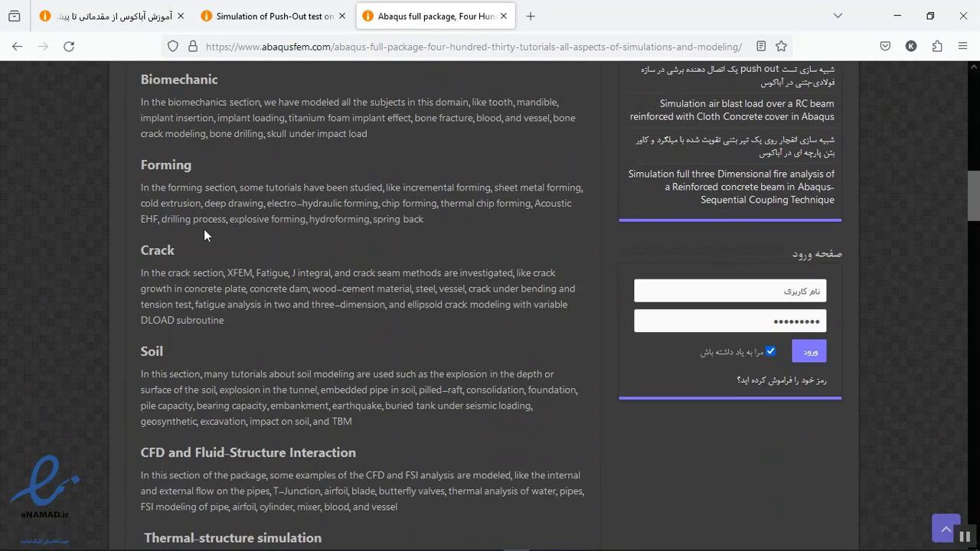
scroll(345, 227, "down", 2)
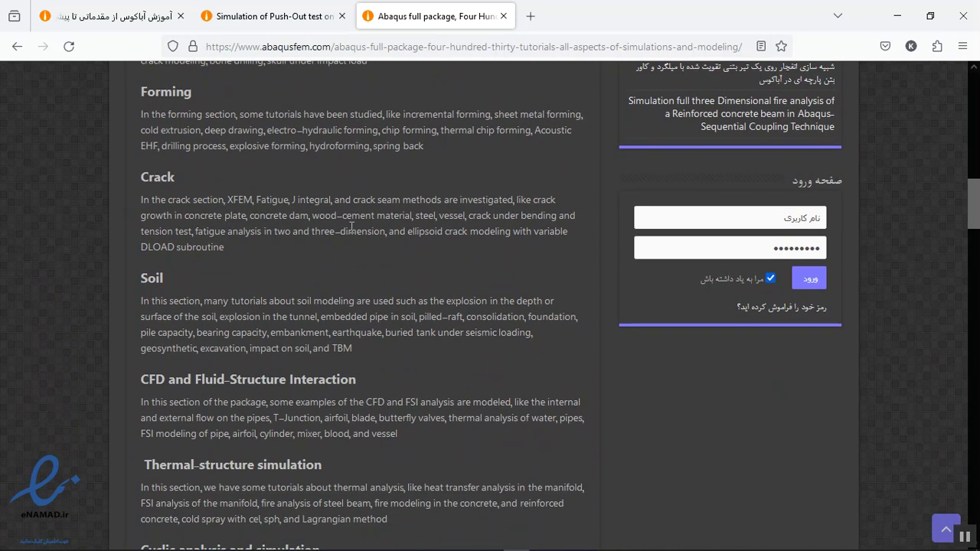
scroll(352, 227, "down", 2)
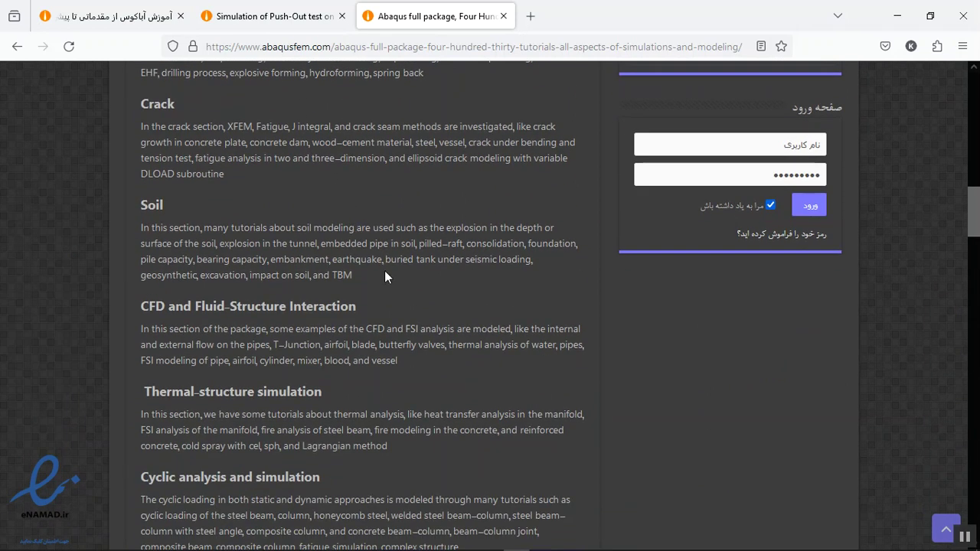
scroll(385, 273, "down", 4)
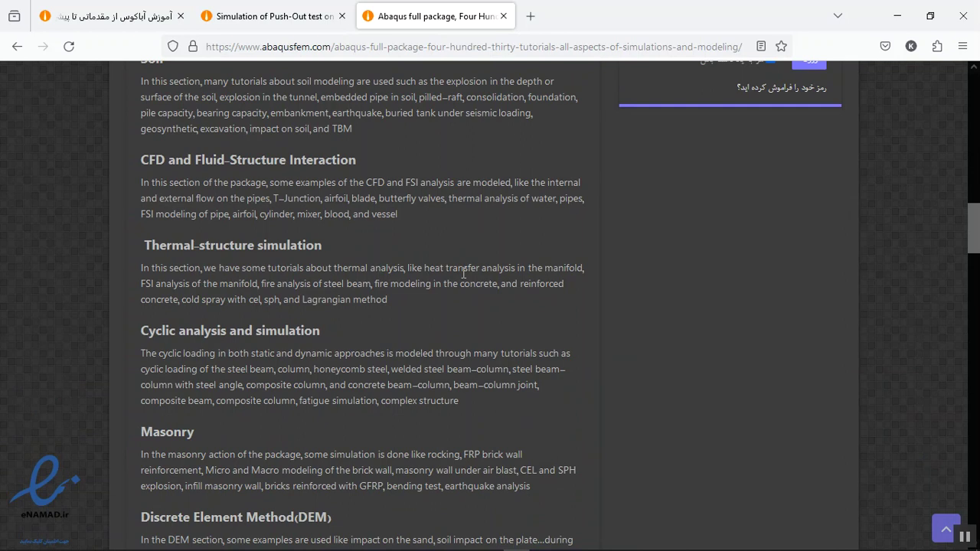
scroll(455, 271, "down", 1)
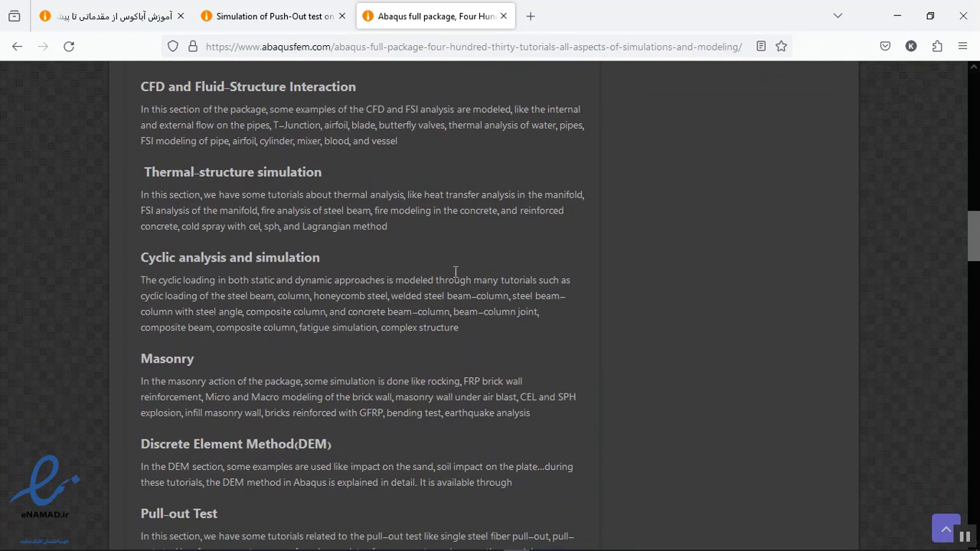
scroll(455, 272, "down", 10)
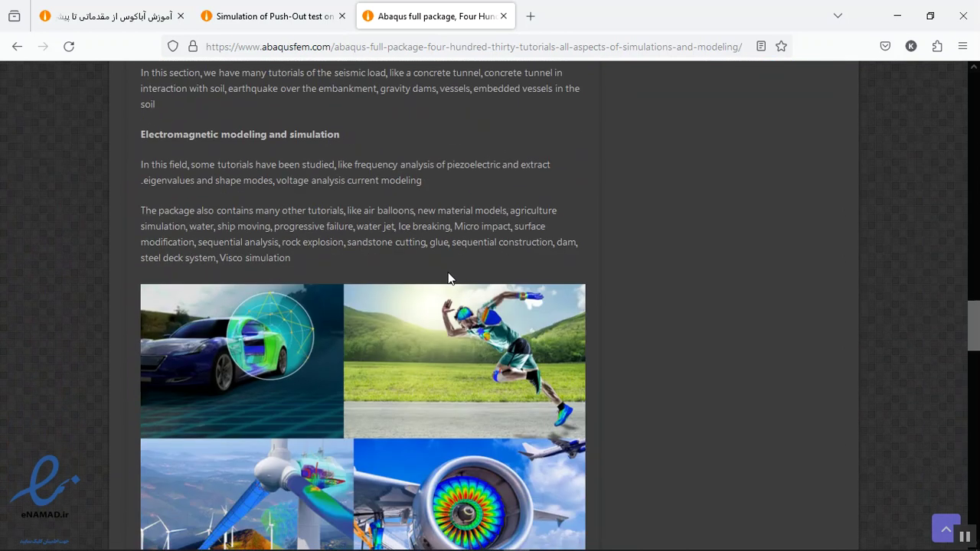
scroll(449, 277, "down", 3)
Scroll to the full package purchase instructions and highlight the contact e-mail address
scroll(421, 291, "down", 1)
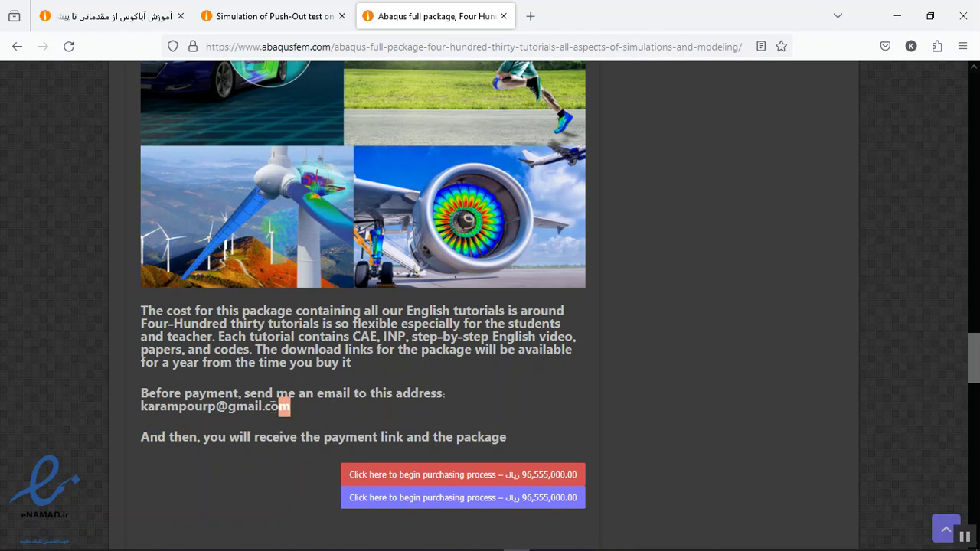
left_click_drag(273, 406, 142, 407)
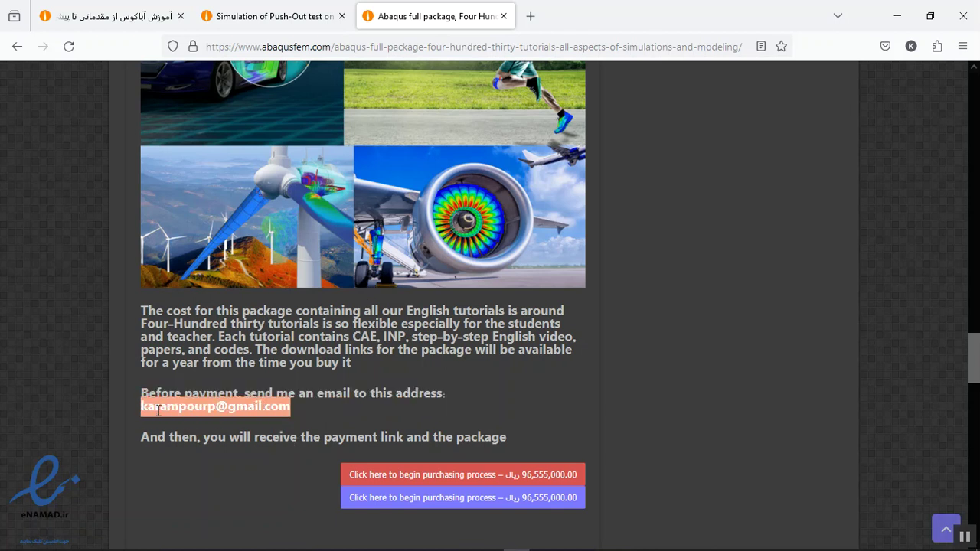